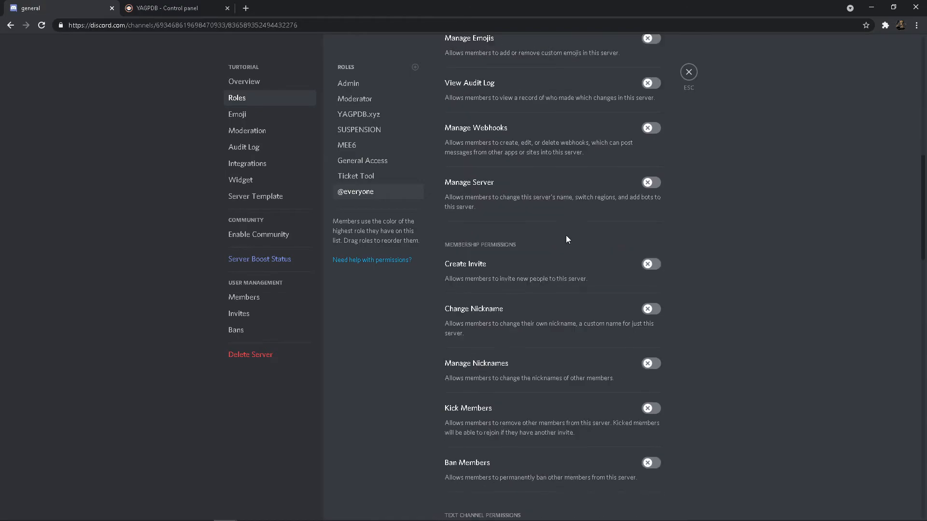
scroll(567, 257, "down", 3)
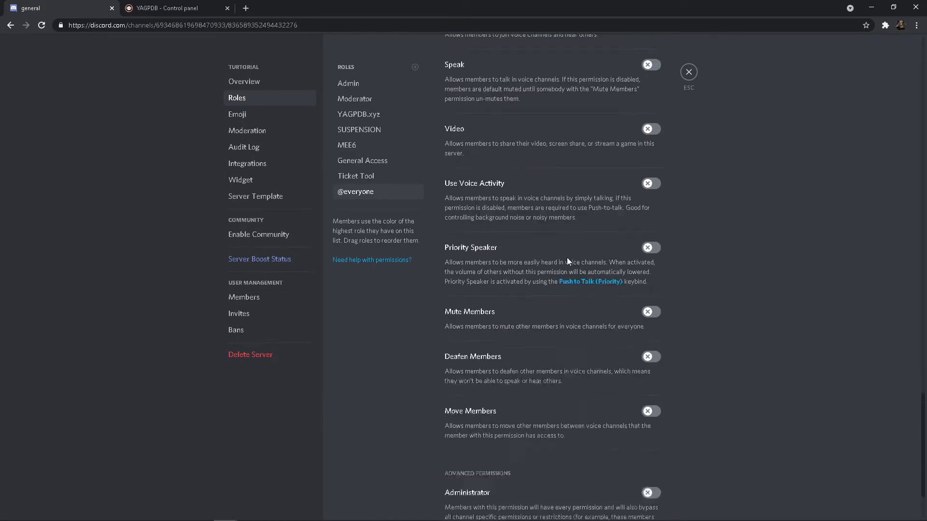
scroll(580, 241, "up", 20)
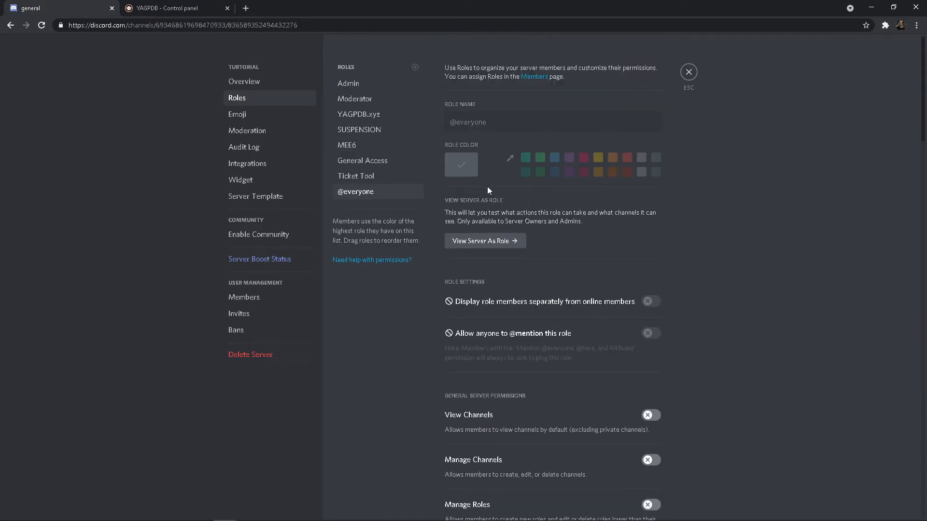
left_click(690, 75)
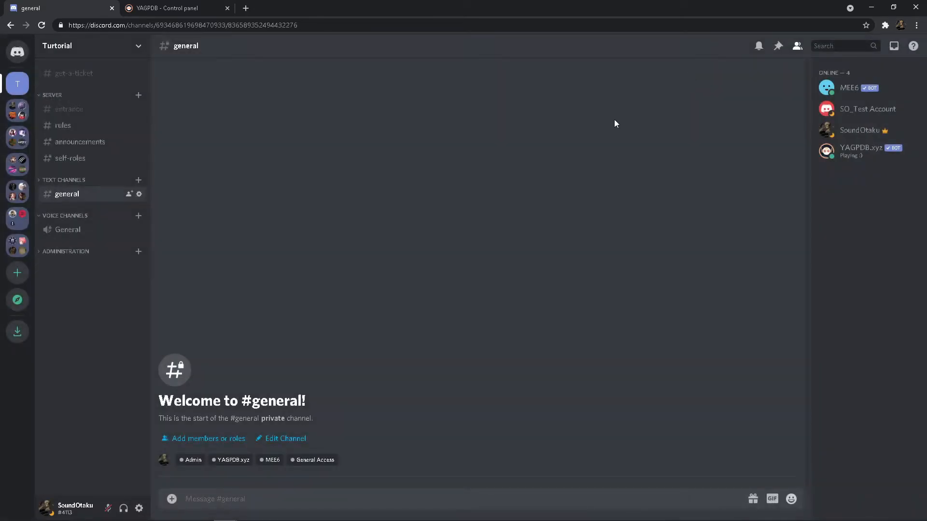
Examine the permission settings of the general text channel and of its parent Text Channels category.
right_click(75, 196)
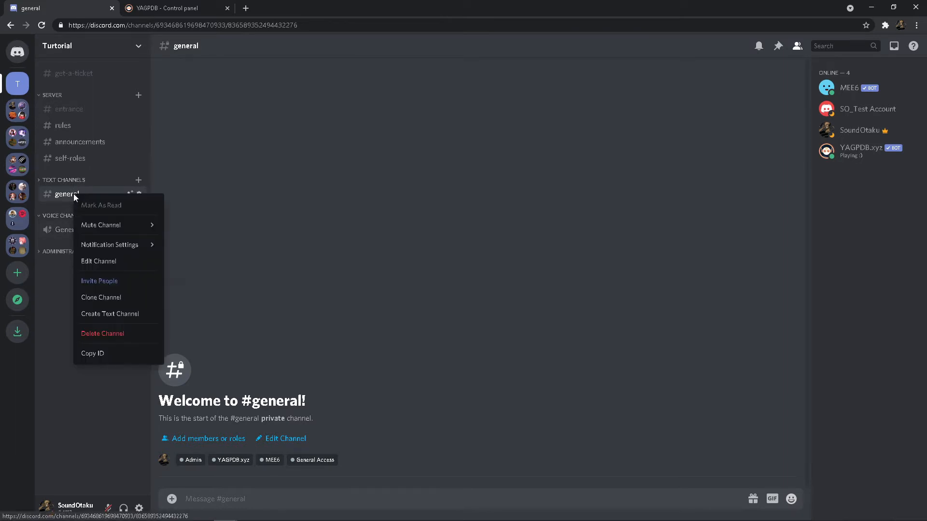
left_click(100, 261)
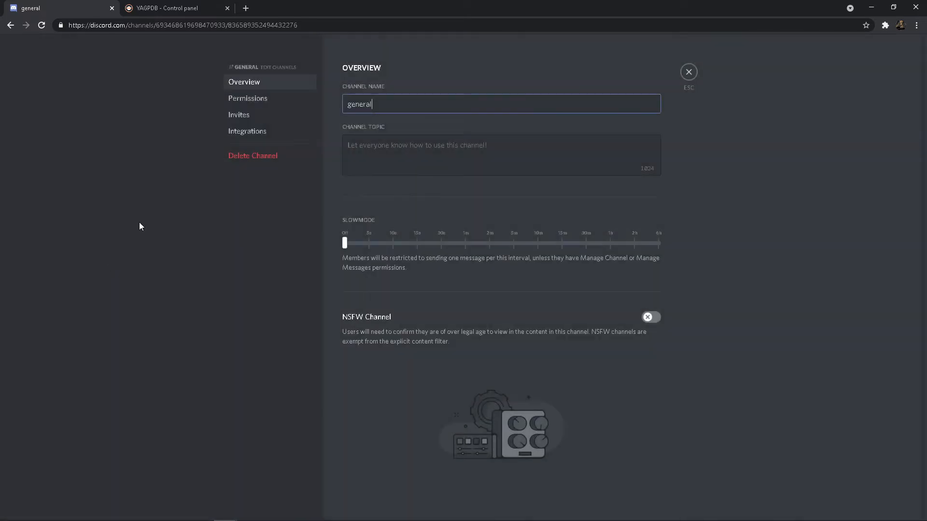
left_click(248, 99)
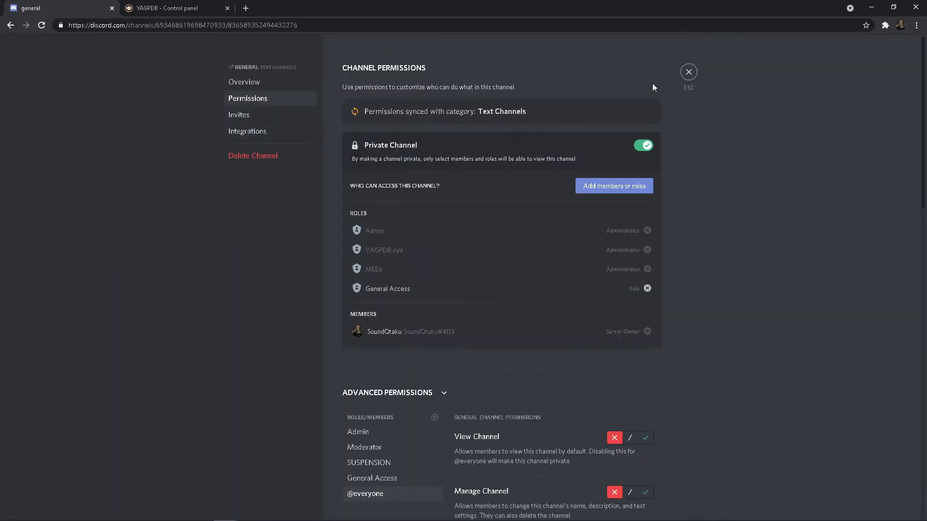
left_click(689, 70)
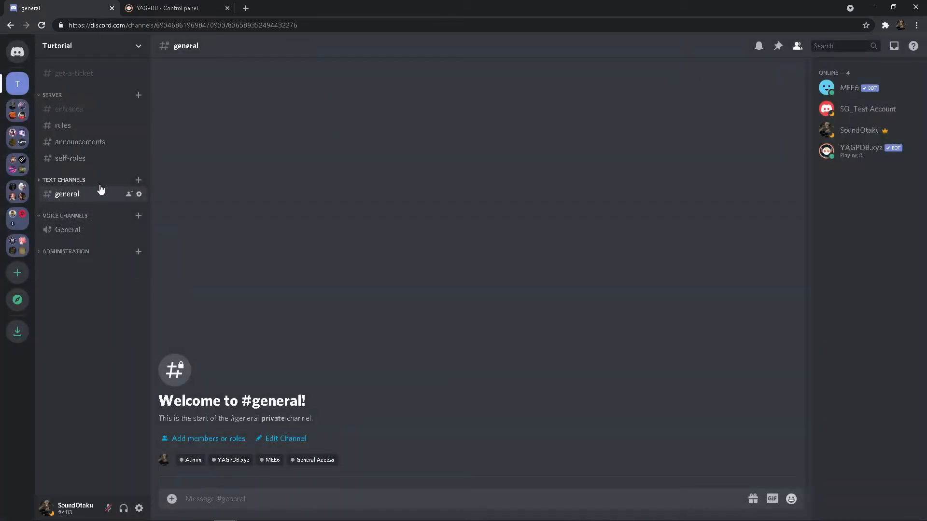
right_click(72, 182)
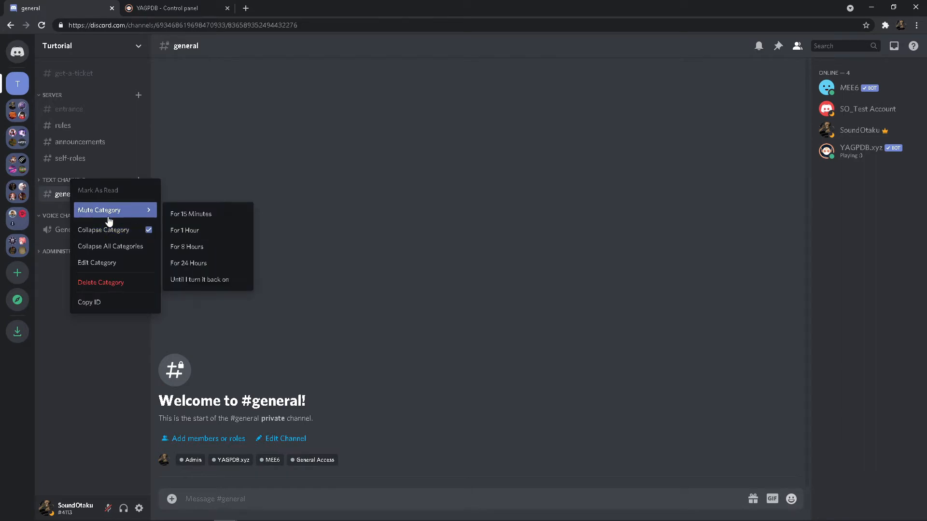
left_click(110, 264)
left_click(265, 99)
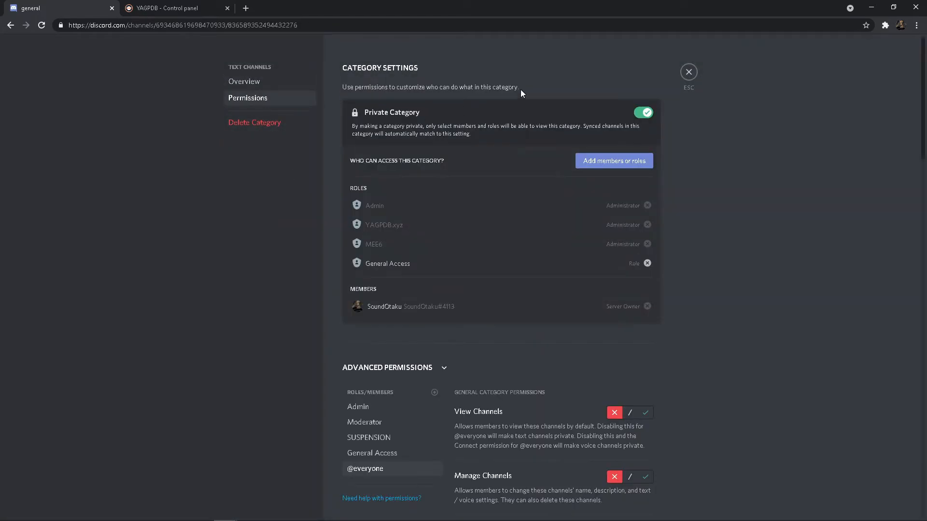
left_click(688, 74)
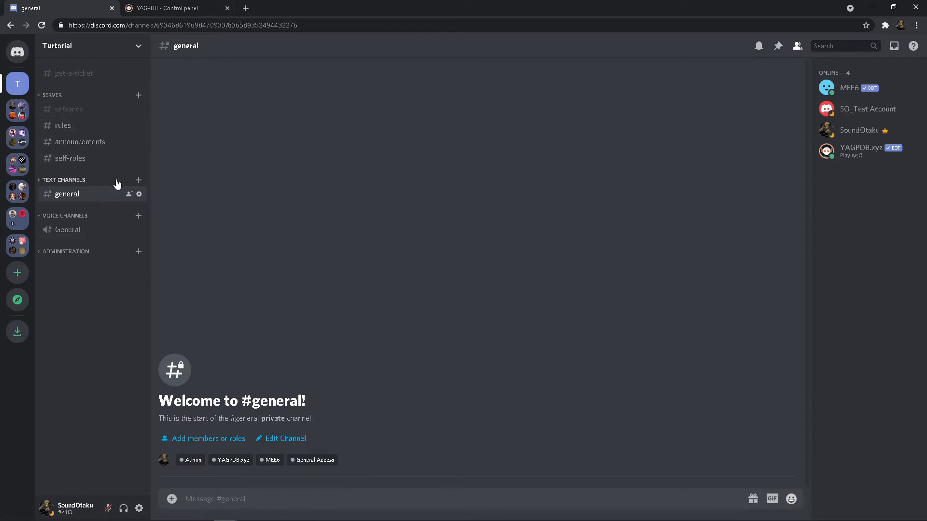
In the YAGPDB control panel, set General Access as the role removed from users when muted, and save.
left_click(172, 10)
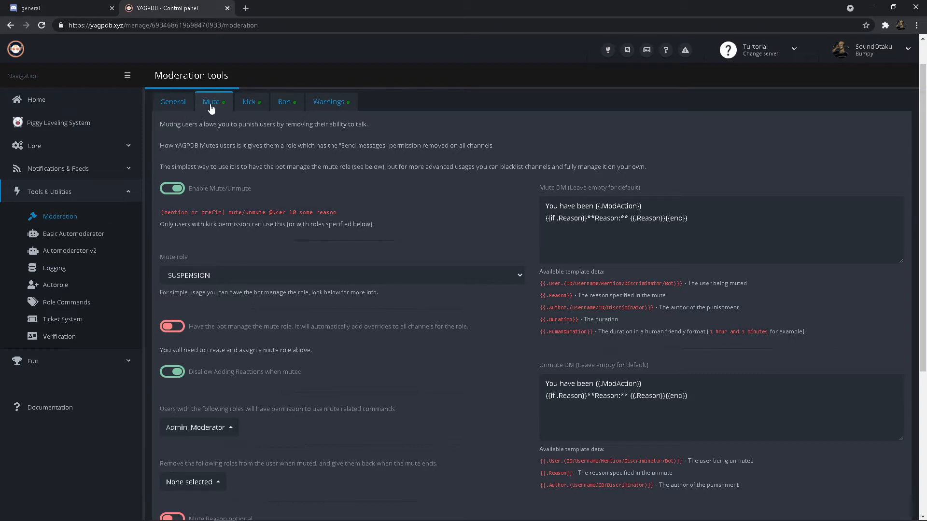
scroll(238, 256, "down", 1)
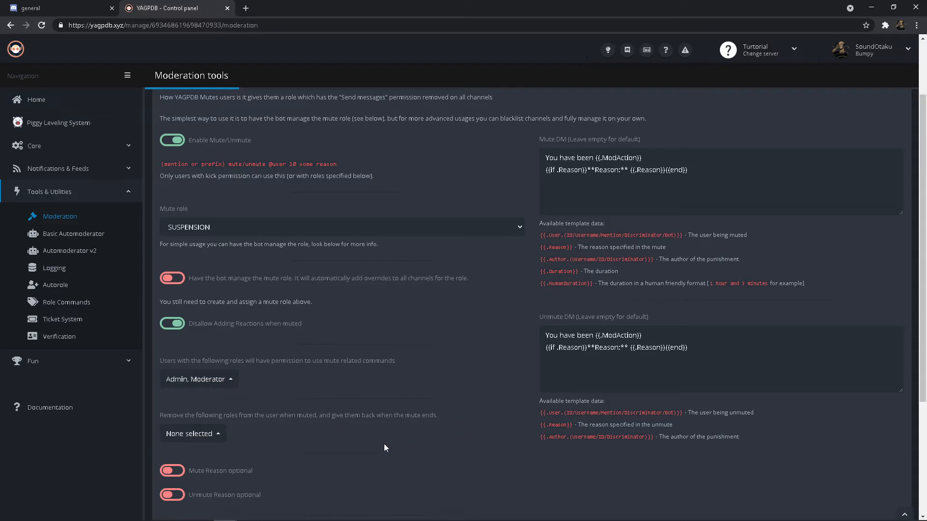
left_click(208, 435)
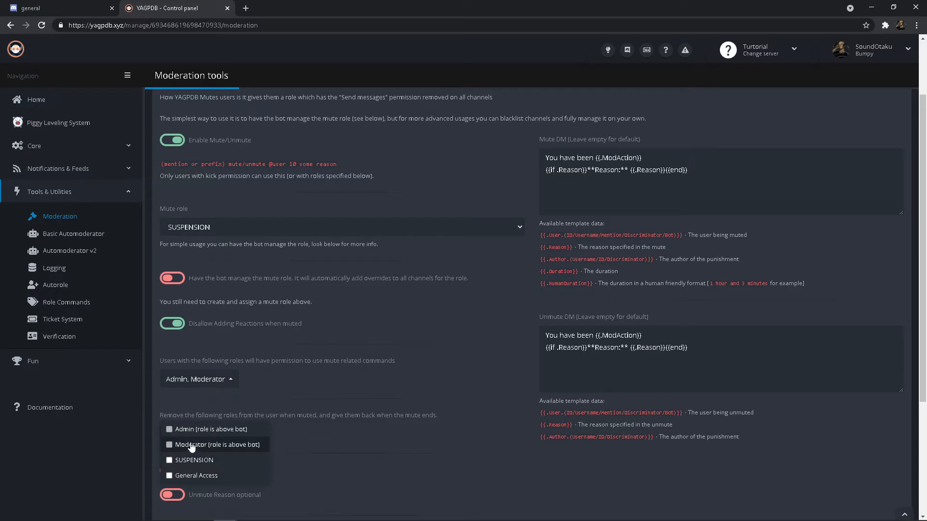
left_click(184, 482)
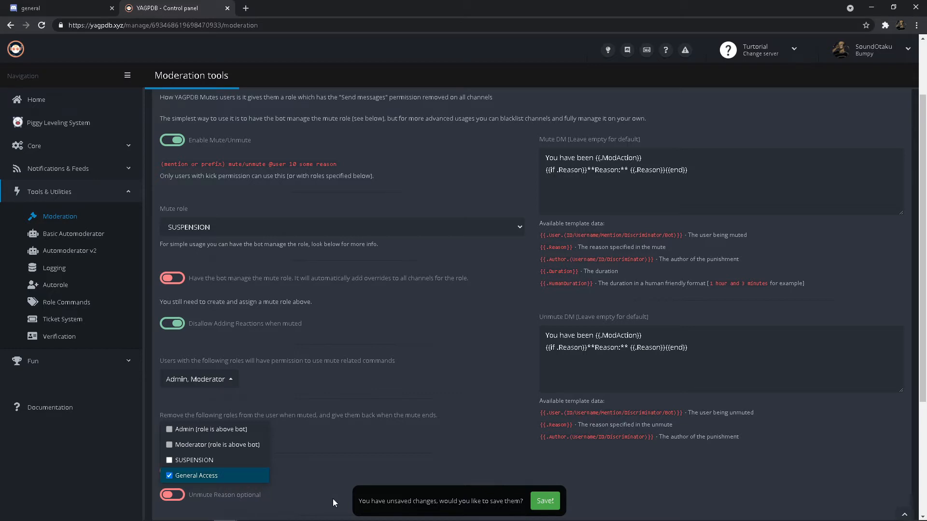
left_click(547, 502)
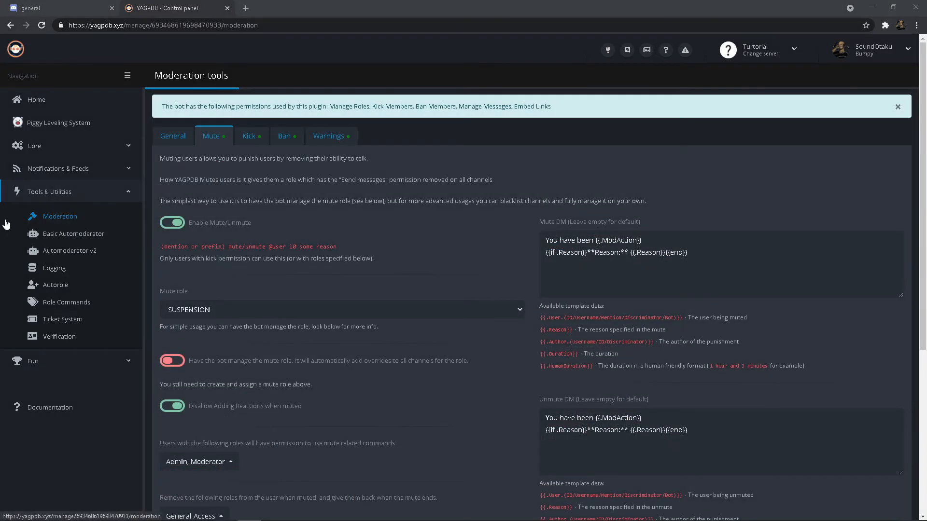
Create a new Automoderator v2 ruleset named Anti-Raiding.
left_click(76, 253)
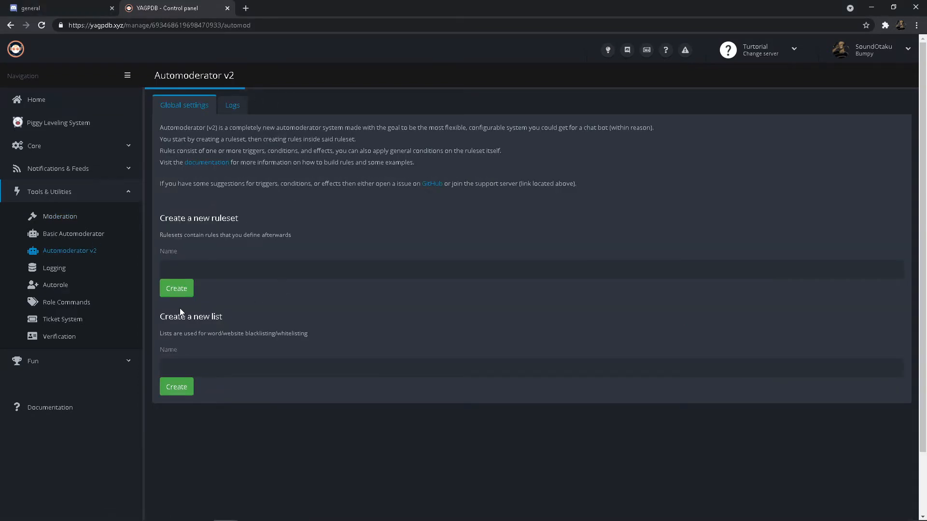
left_click(216, 270)
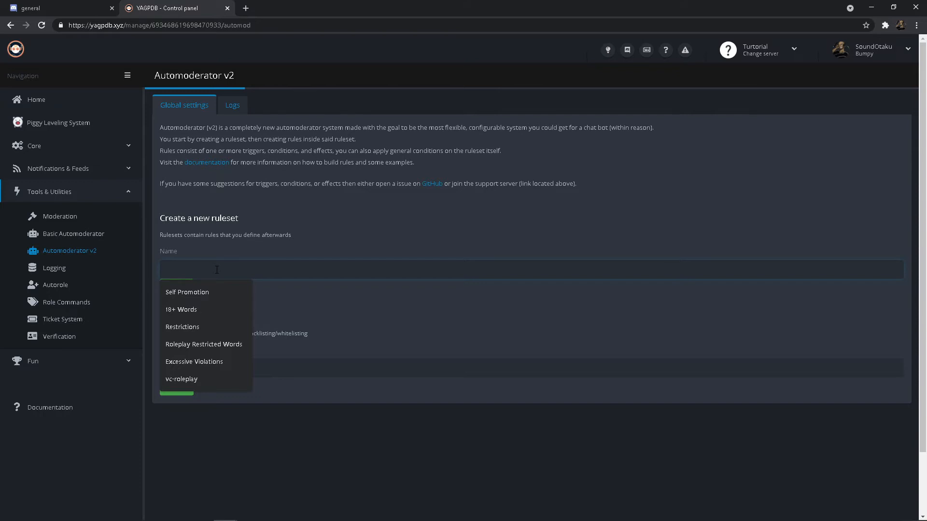
type("Ant")
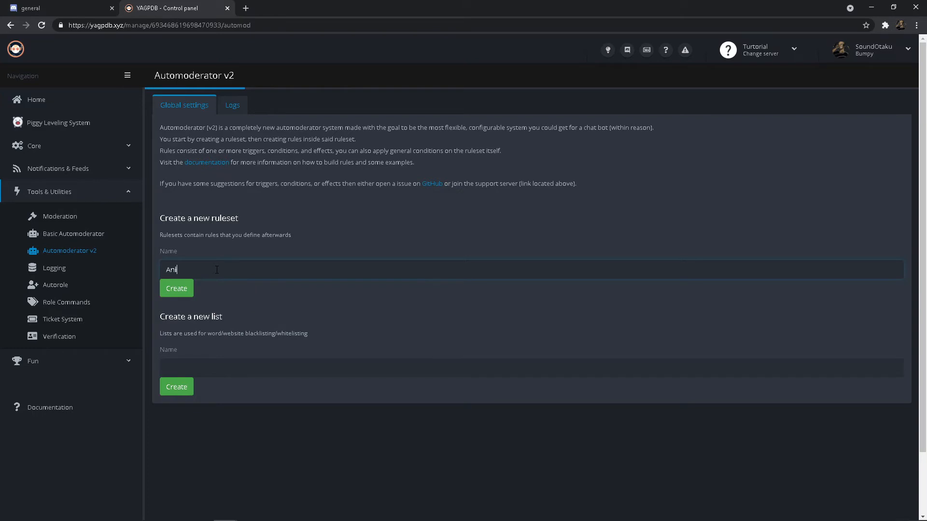
type("i Raiding")
key("BackSpace")
type("-")
left_click(187, 289)
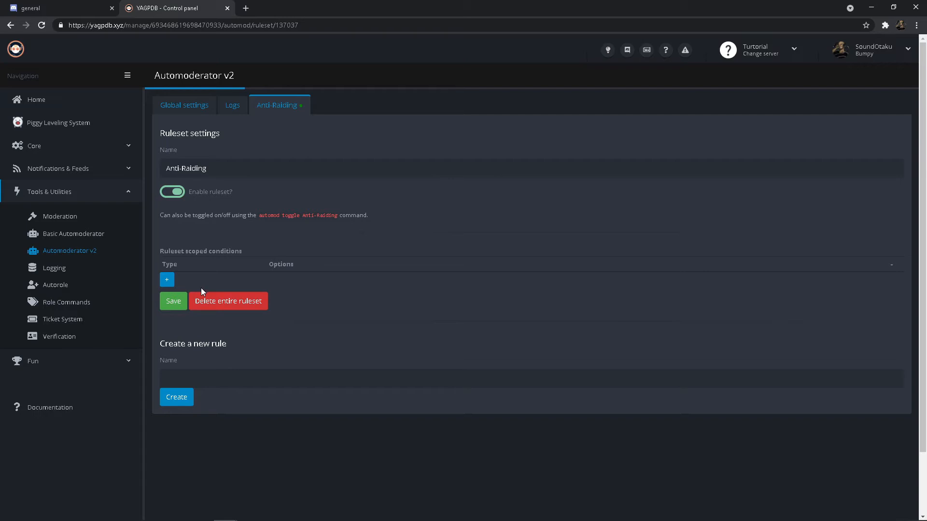
Add an Ignore roles condition to the Anti-Raiding ruleset covering the Admin and Moderator roles.
left_click(167, 280)
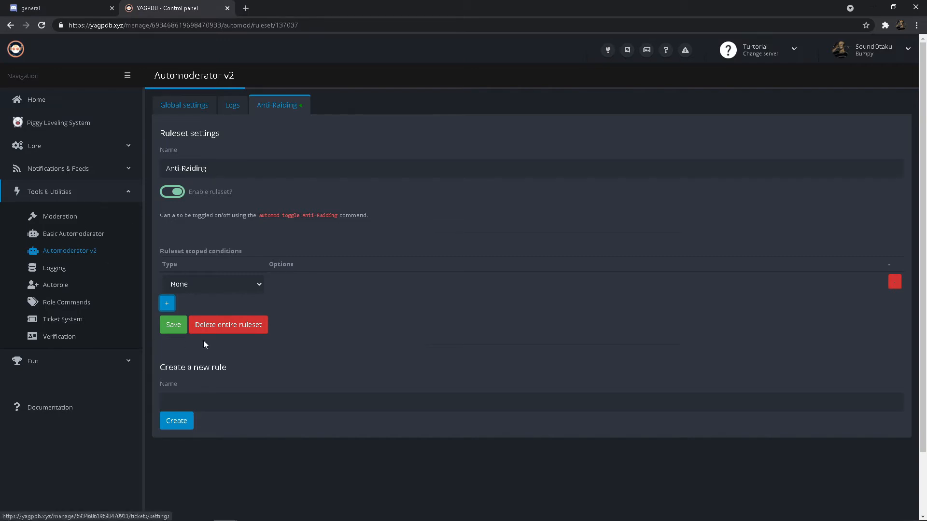
left_click(251, 285)
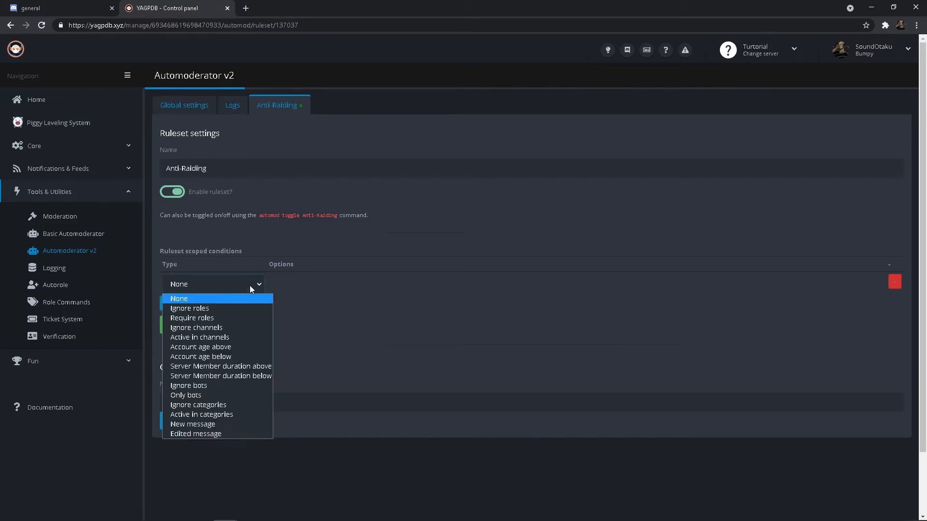
left_click(221, 308)
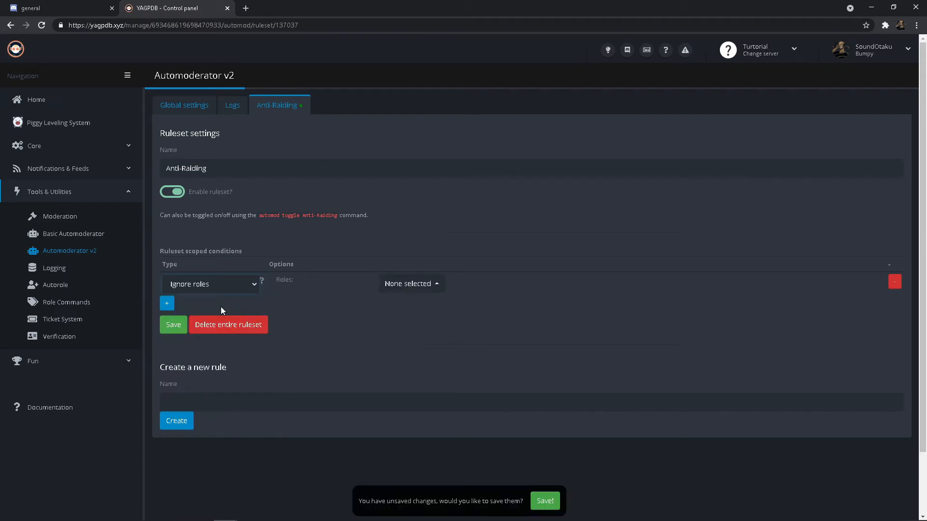
left_click(435, 289)
left_click(392, 235)
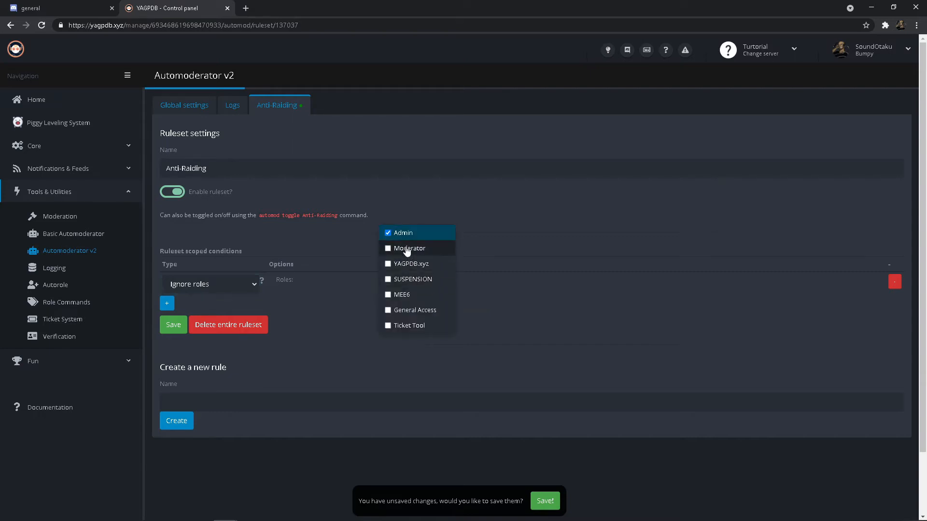
left_click(407, 248)
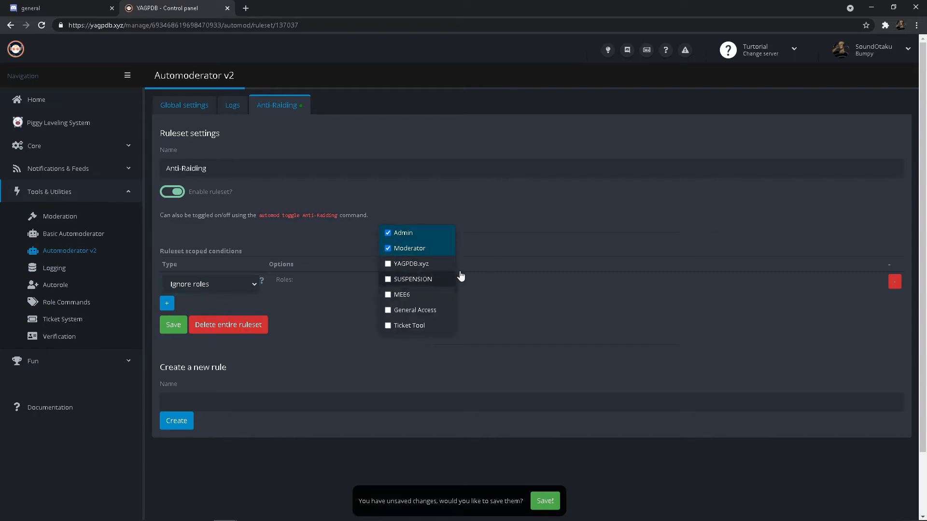
left_click(479, 216)
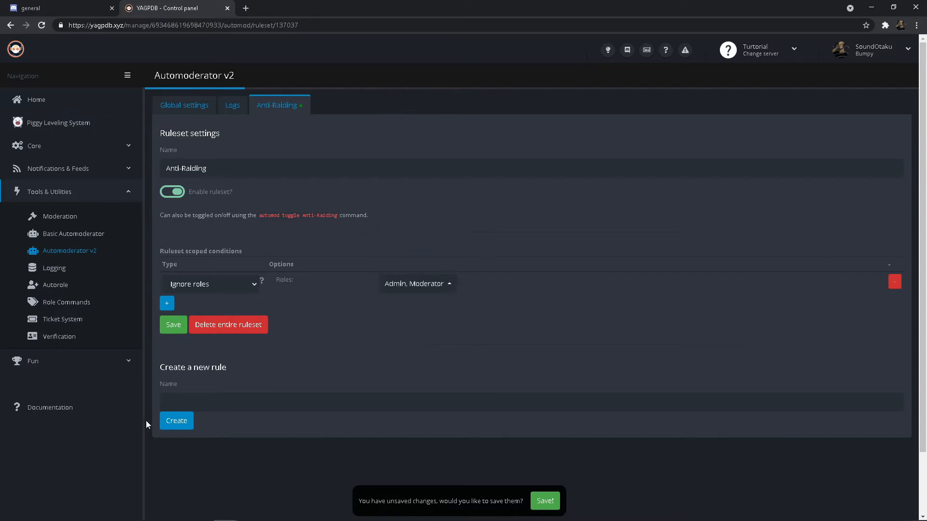
Add an Ignore bots condition to the Anti-Raiding ruleset.
left_click(167, 303)
left_click(214, 309)
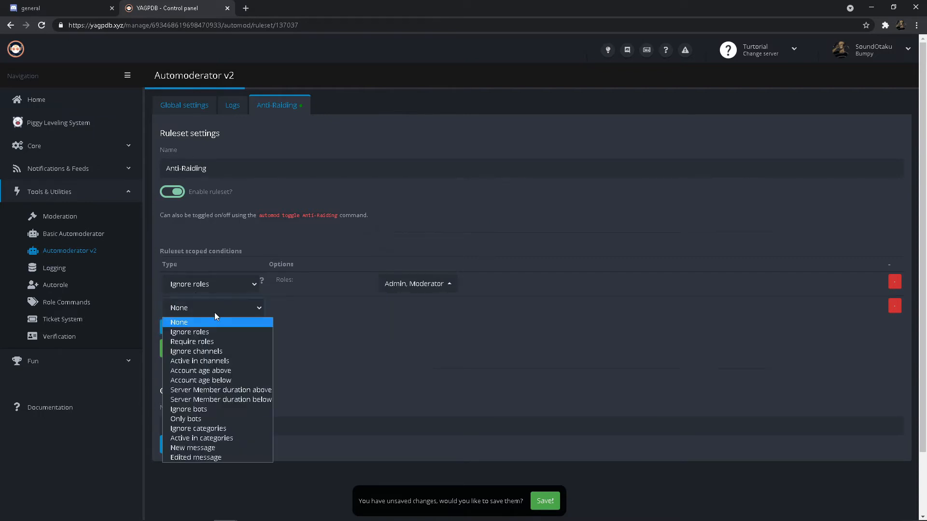
left_click(207, 410)
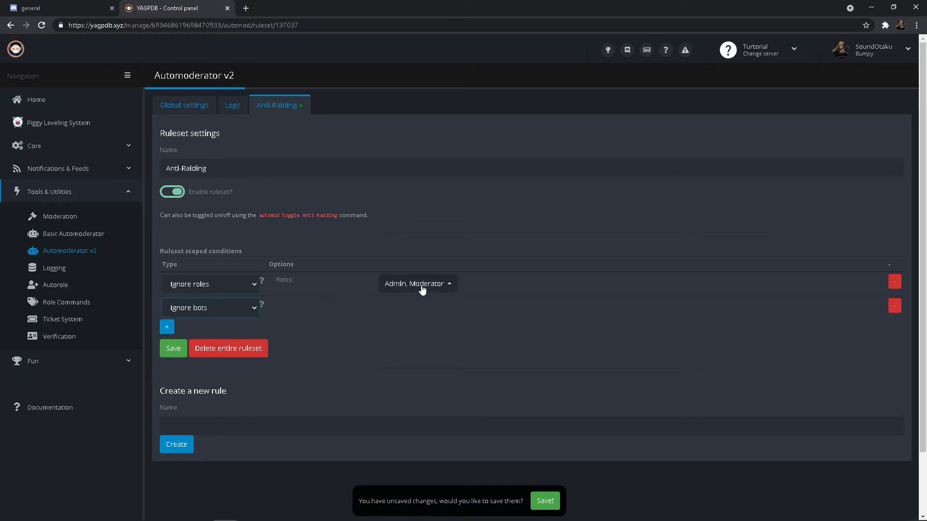
Add a Server Member duration below condition with an age of 60 minutes and save the Anti-Raiding ruleset.
left_click(166, 329)
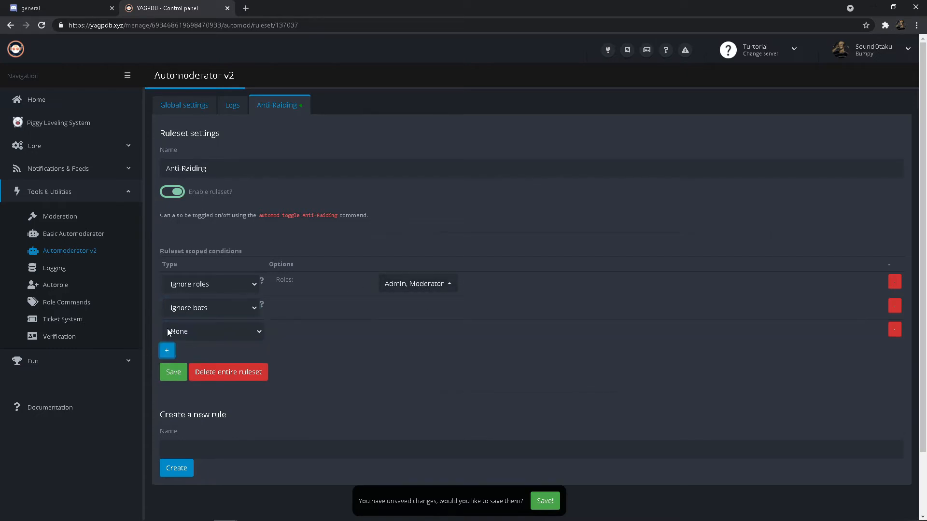
left_click(205, 332)
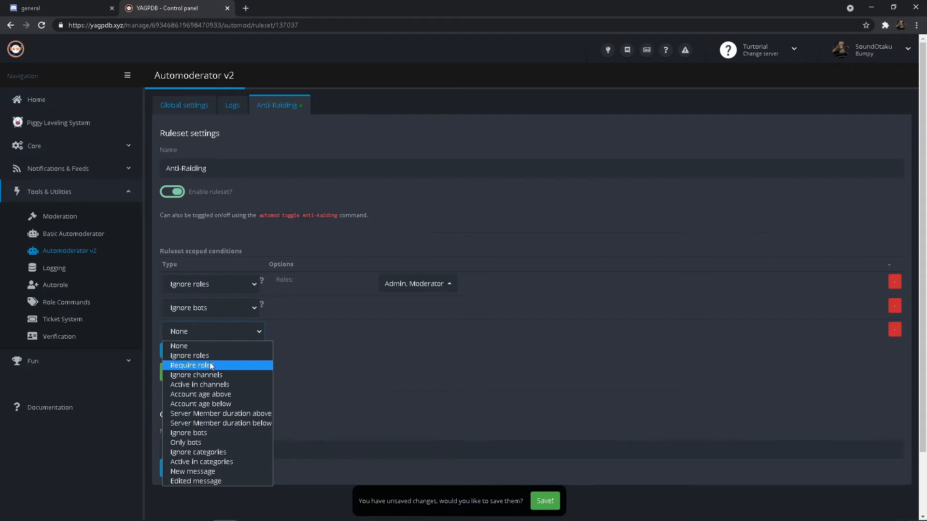
left_click(230, 424)
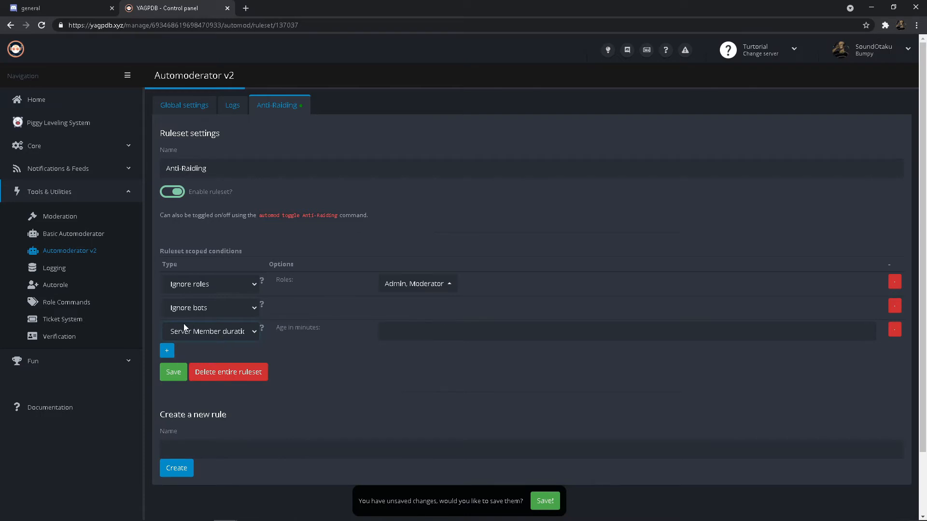
mouse_move(264, 329)
mouse_move(261, 279)
mouse_move(262, 303)
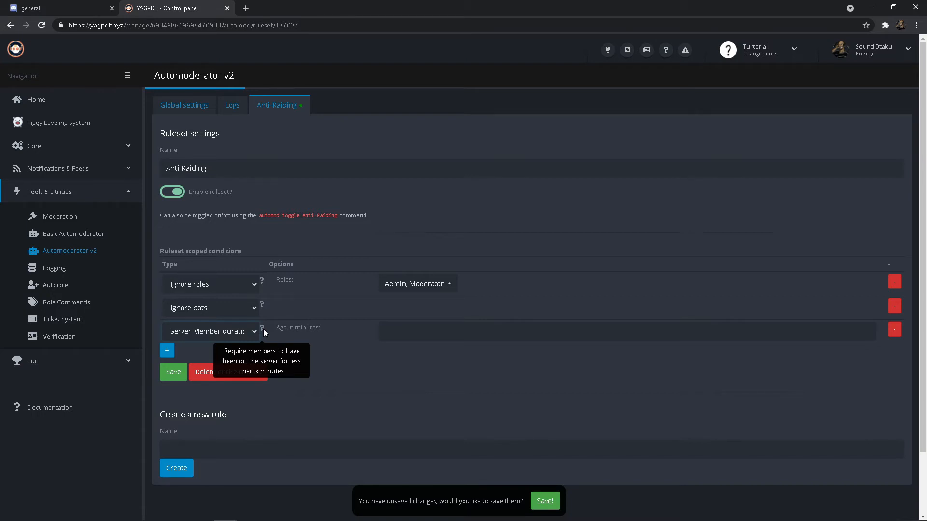
left_click(421, 329)
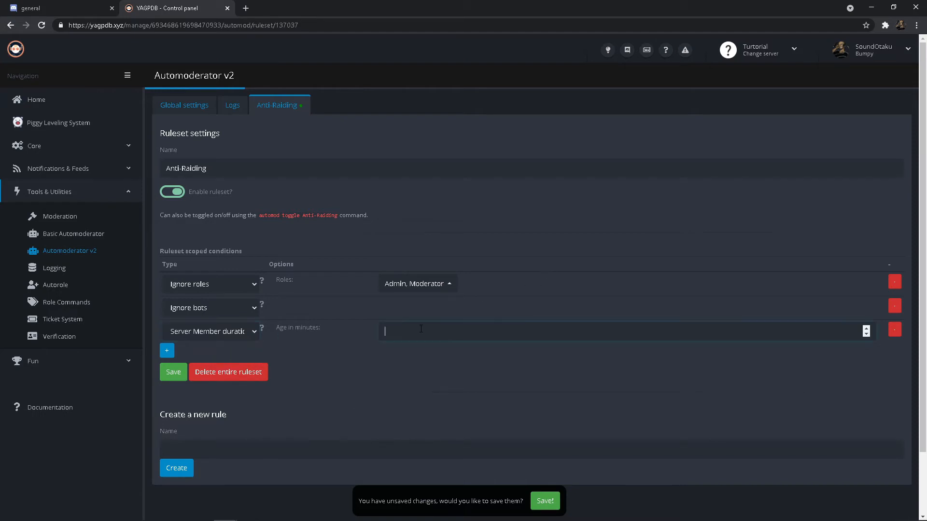
type("60")
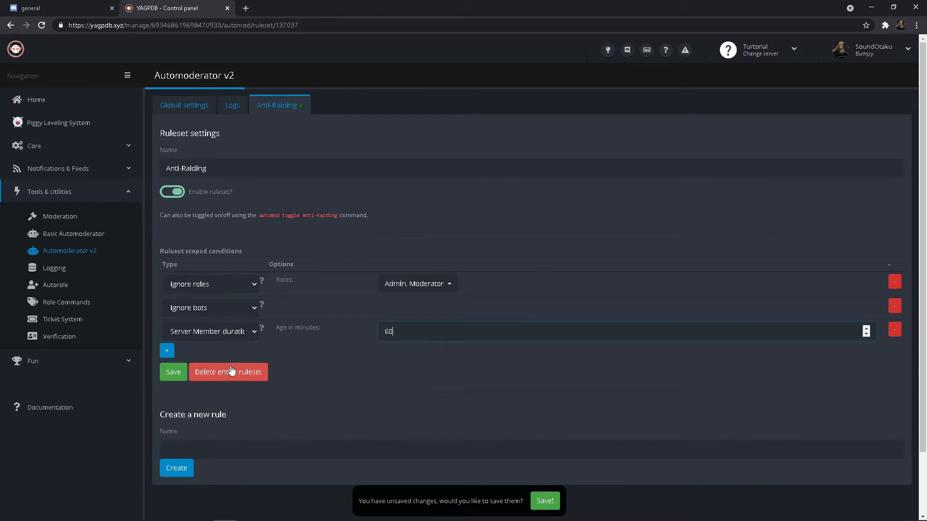
left_click(173, 372)
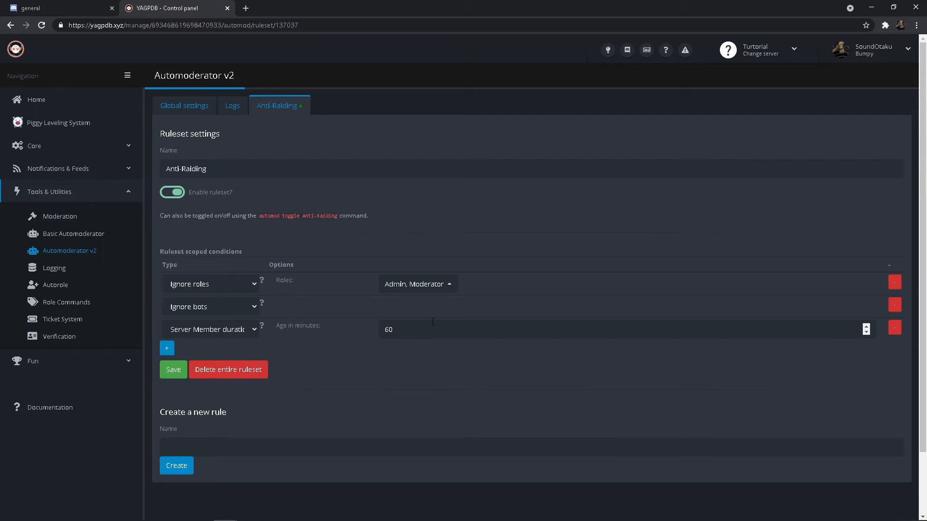
scroll(447, 317, "down", 2)
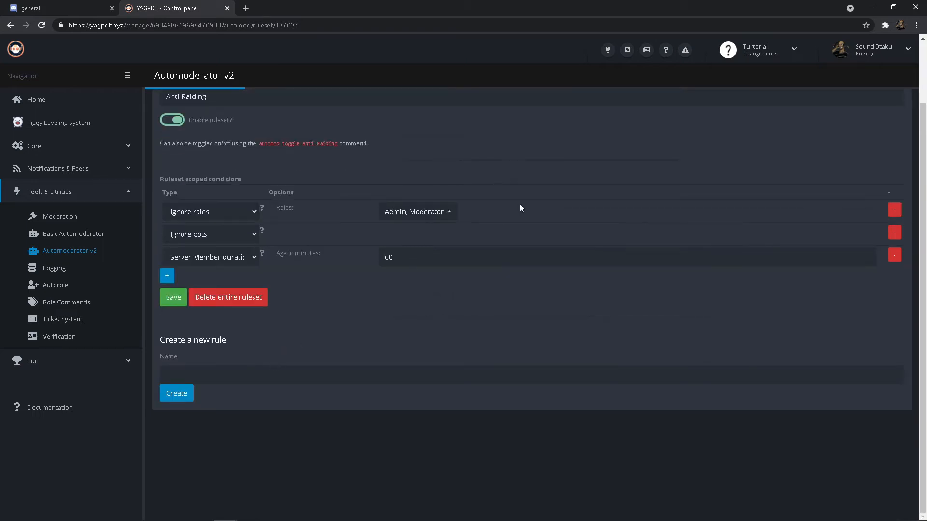
Create a new rule named Raid Spamming in the Anti-Raiding ruleset.
scroll(318, 269, "up", 1)
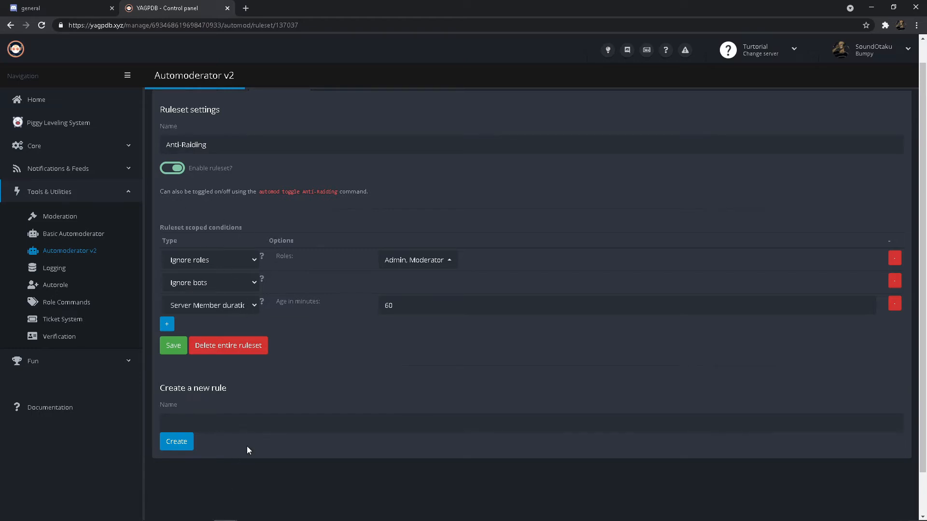
scroll(244, 434, "down", 1)
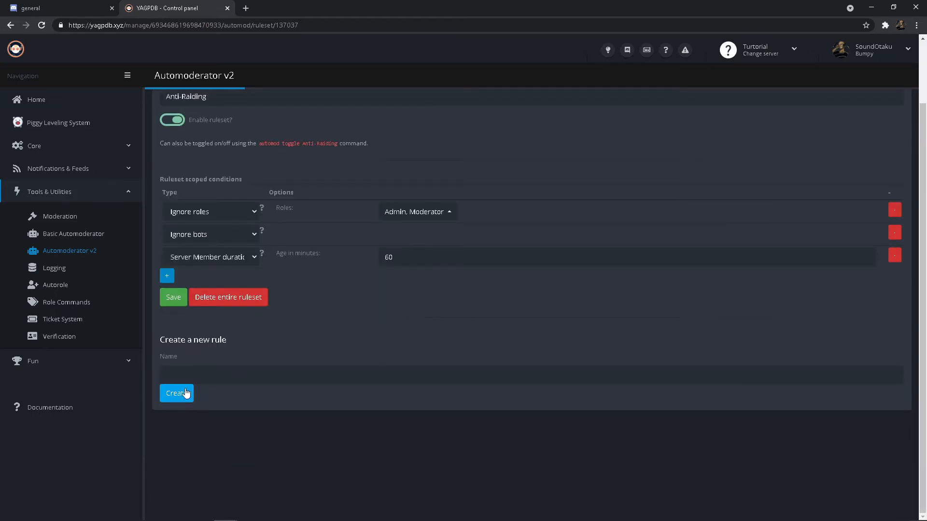
left_click(196, 376)
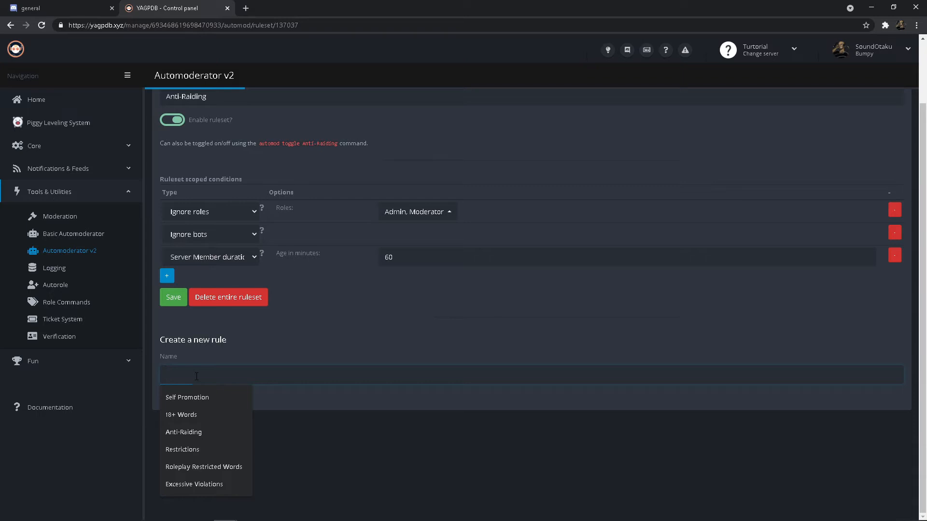
type("R")
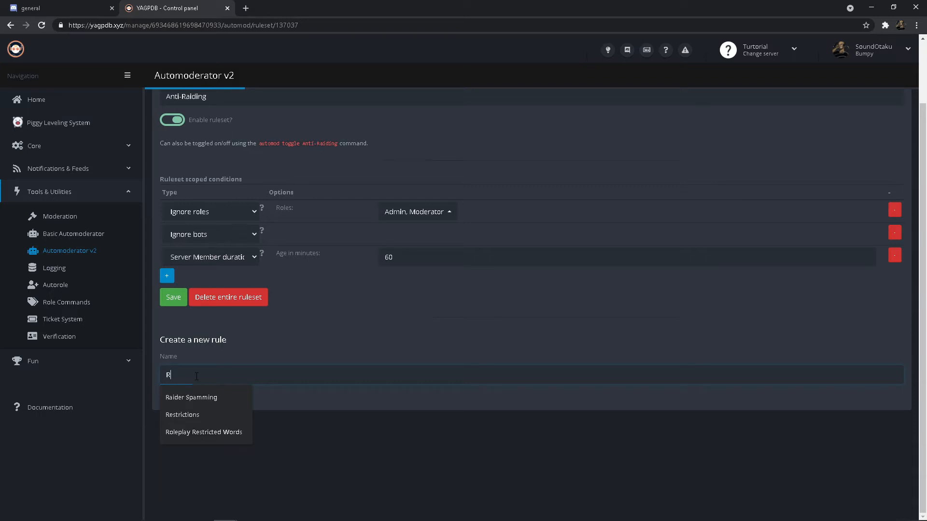
type("aid Spamm")
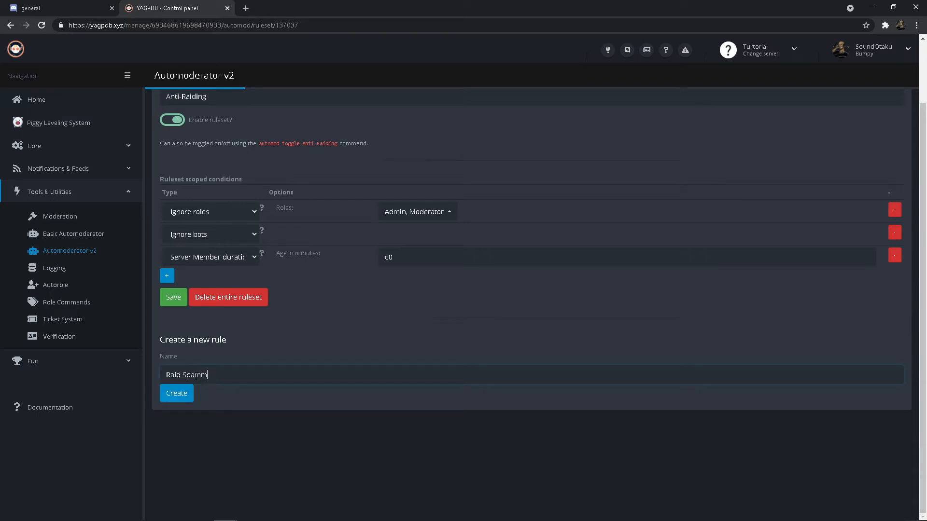
type("ing")
left_click(177, 394)
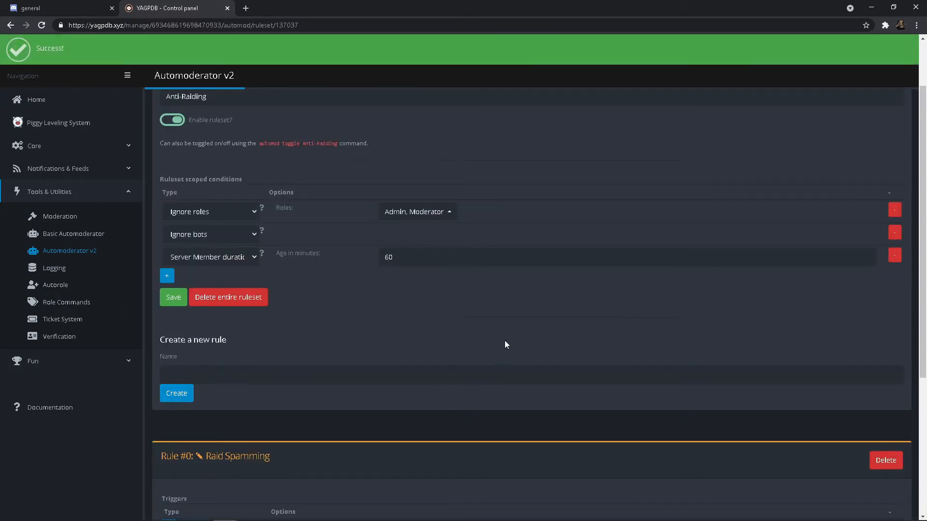
Add a Message mentions trigger with a threshold of 10 to the Raid Spamming rule.
scroll(505, 343, "down", 4)
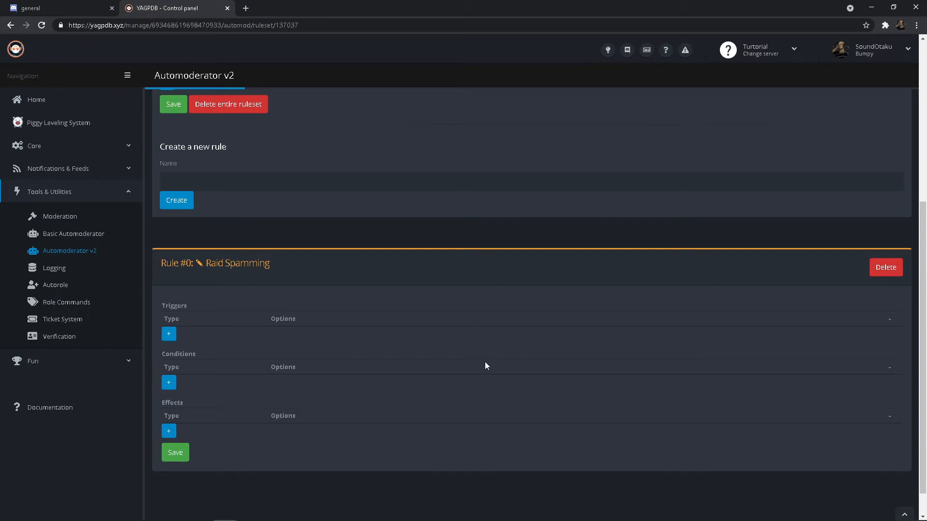
scroll(422, 356, "up", 2)
scroll(398, 363, "down", 1)
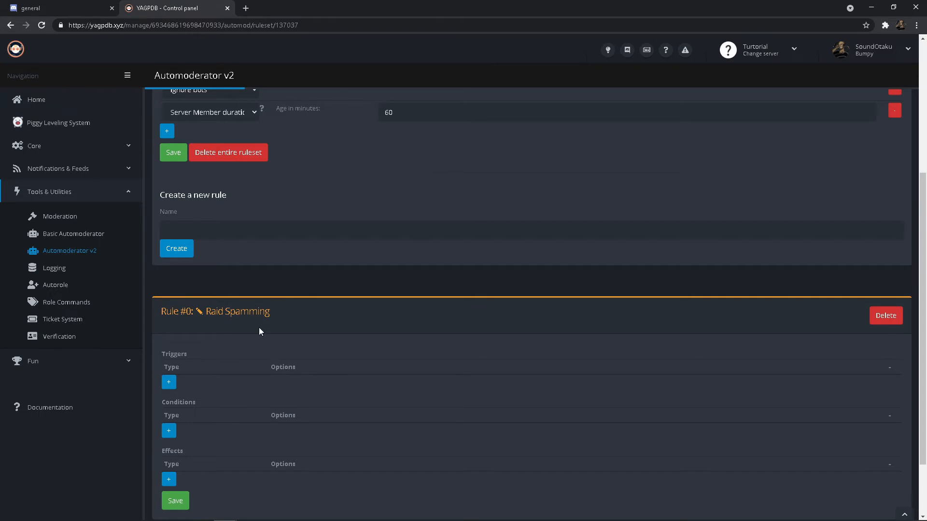
scroll(260, 333, "down", 1)
scroll(237, 328, "up", 2)
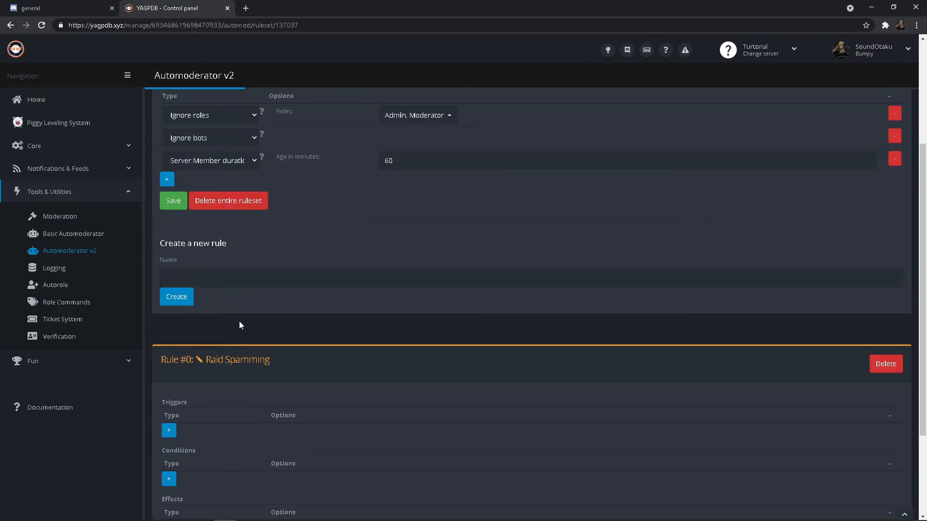
scroll(240, 325, "down", 2)
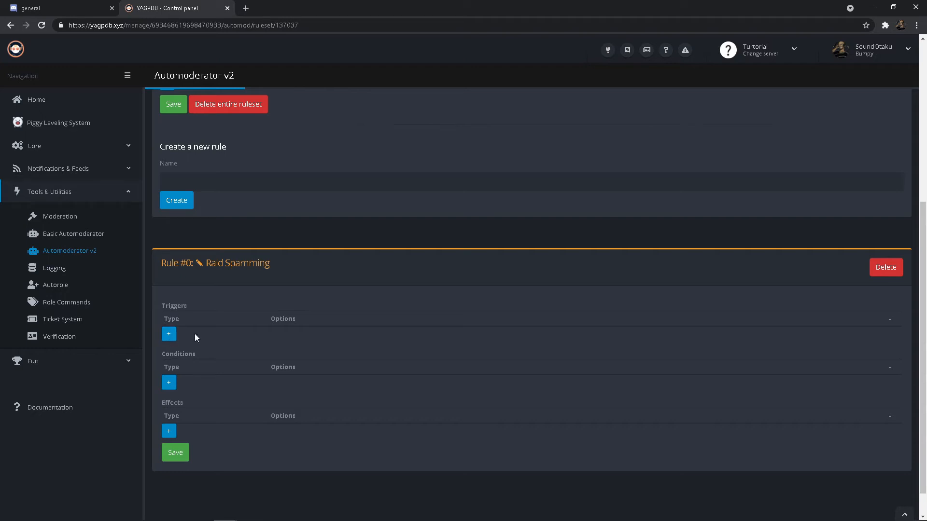
left_click(171, 334)
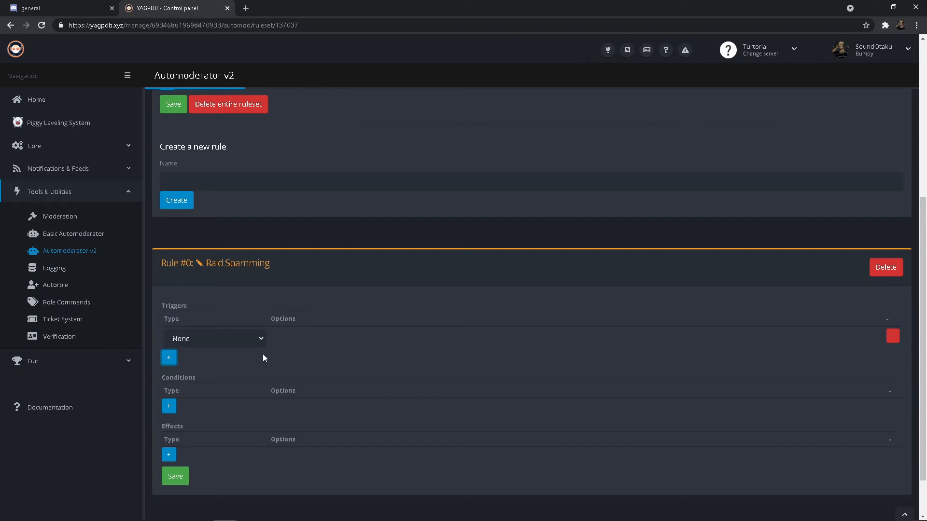
left_click(264, 340)
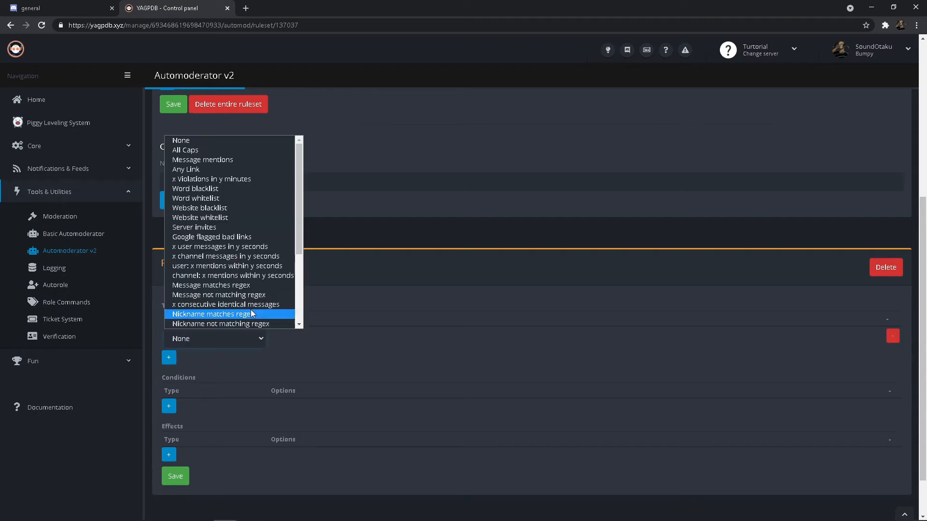
left_click(223, 160)
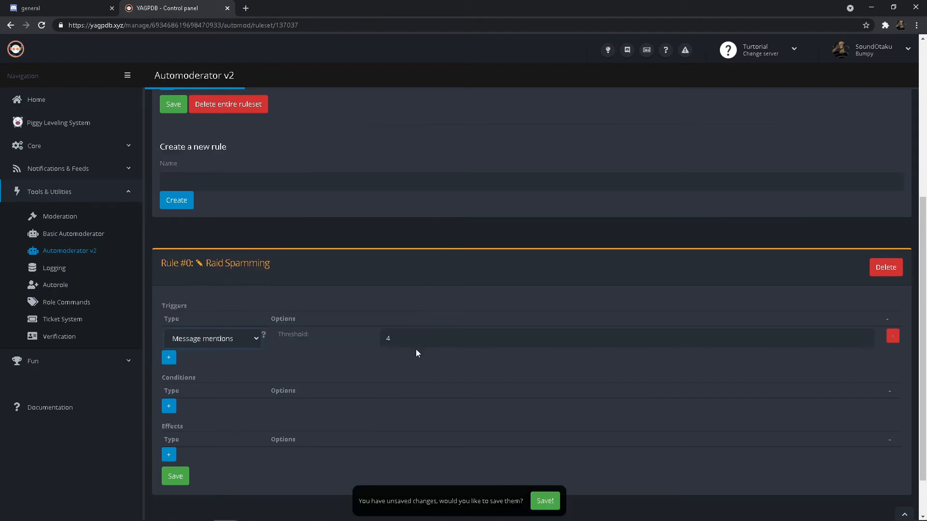
mouse_move(265, 335)
key("Up")
type("10")
left_click(379, 314)
Add an x user messages in y seconds trigger to the Raid Spamming rule with 5 messages within 5 seconds.
left_click(169, 358)
left_click(253, 360)
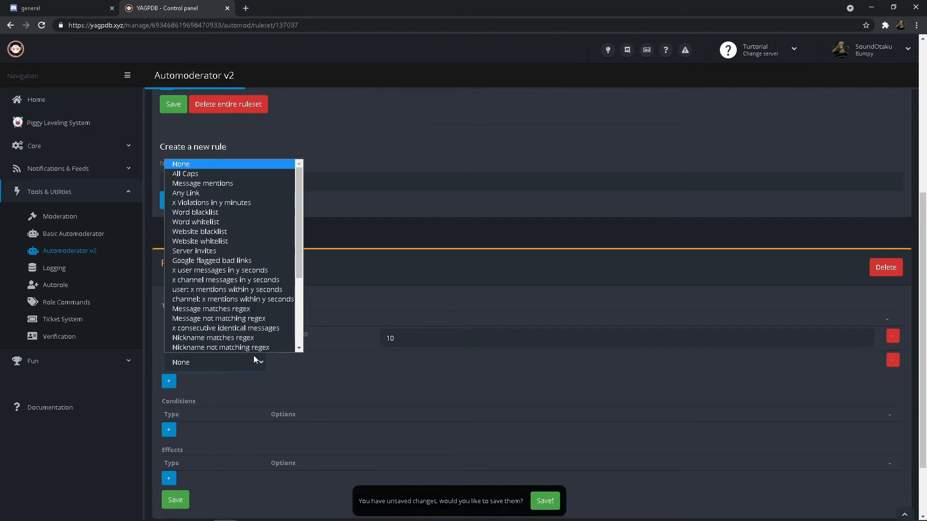
left_click(256, 270)
mouse_move(263, 361)
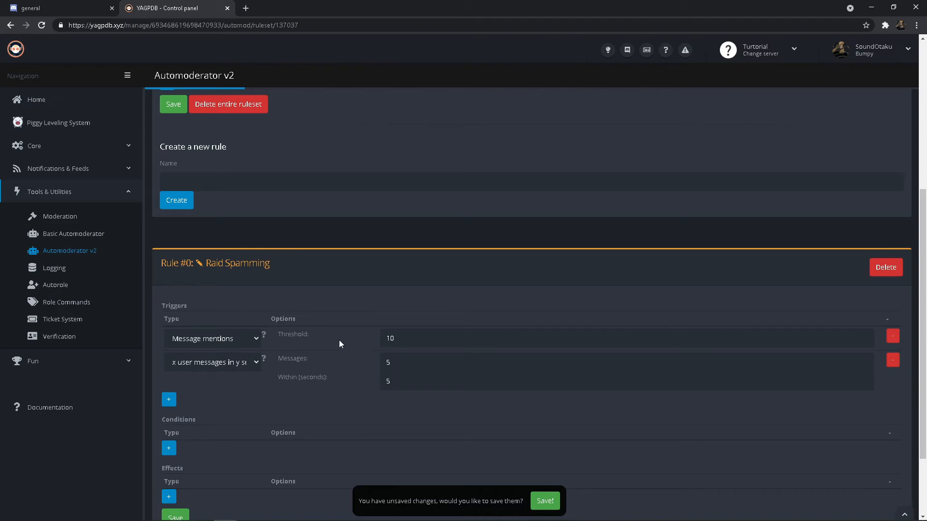
scroll(338, 335, "up", 2)
scroll(338, 334, "down", 4)
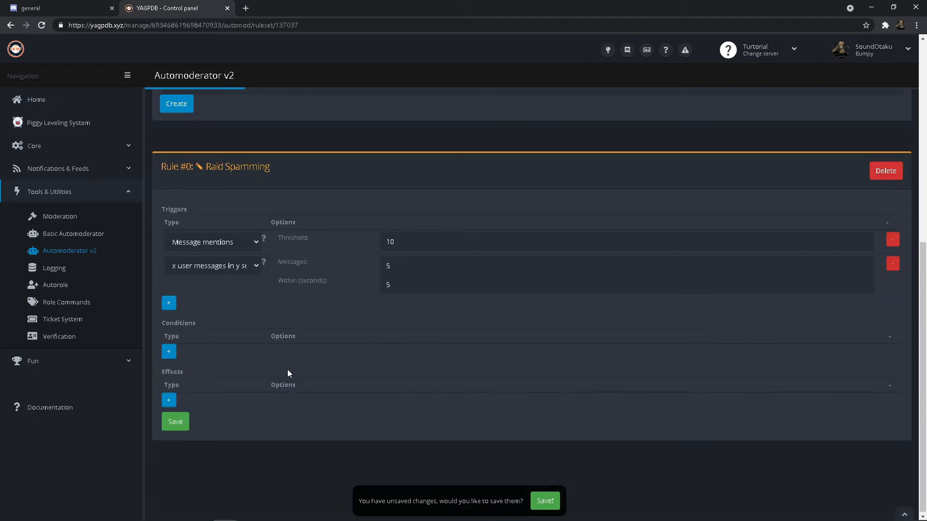
scroll(353, 337, "up", 2)
scroll(354, 339, "down", 2)
scroll(354, 341, "up", 1)
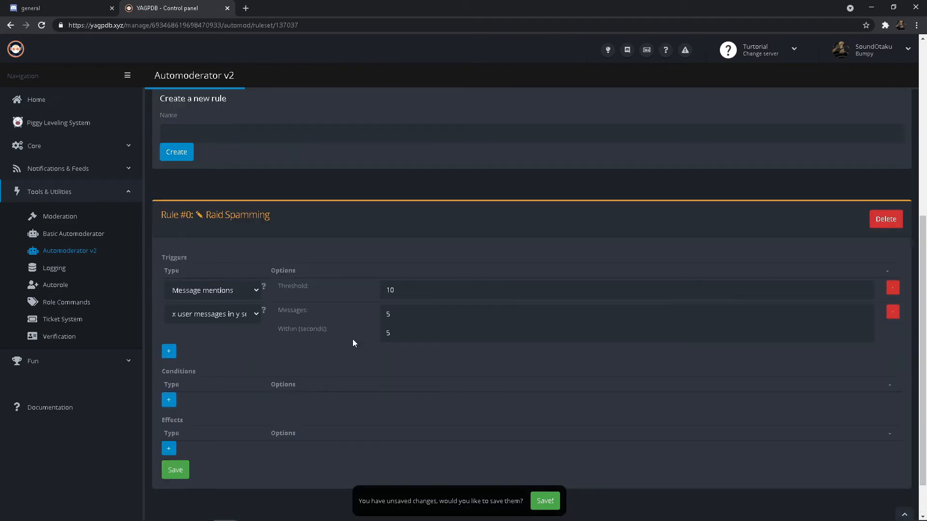
scroll(296, 424, "up", 4)
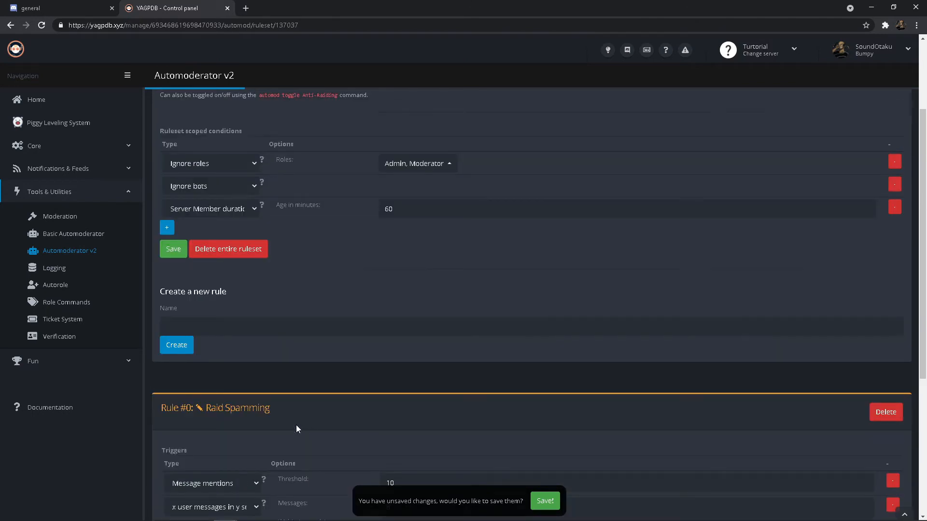
Add an Active in channels condition for #general to the Raid Spamming rule and save the changes.
scroll(297, 429, "down", 5)
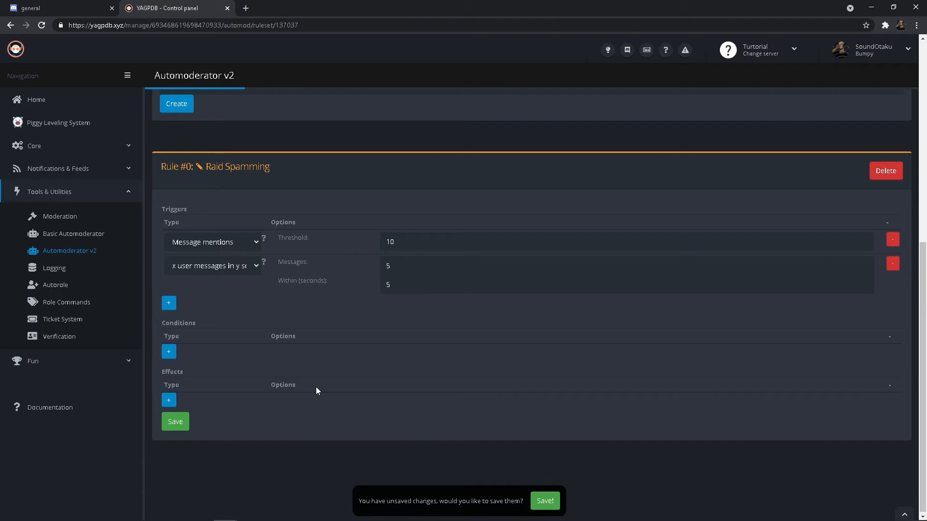
left_click(168, 351)
left_click(201, 357)
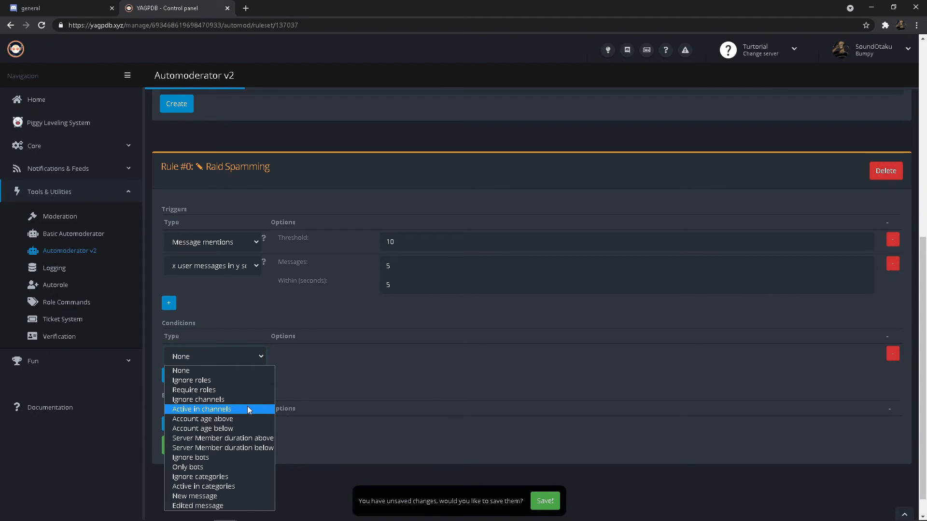
left_click(355, 380)
scroll(356, 381, "up", 6)
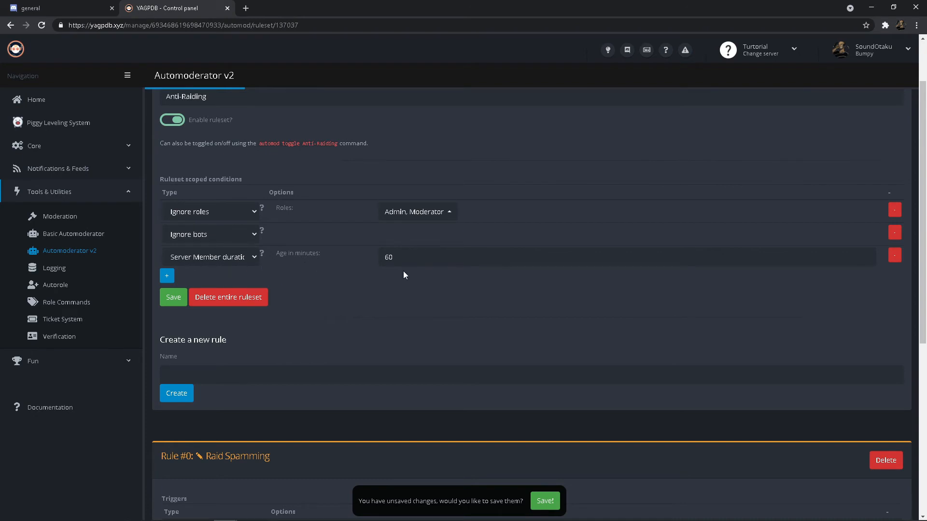
scroll(393, 262, "down", 6)
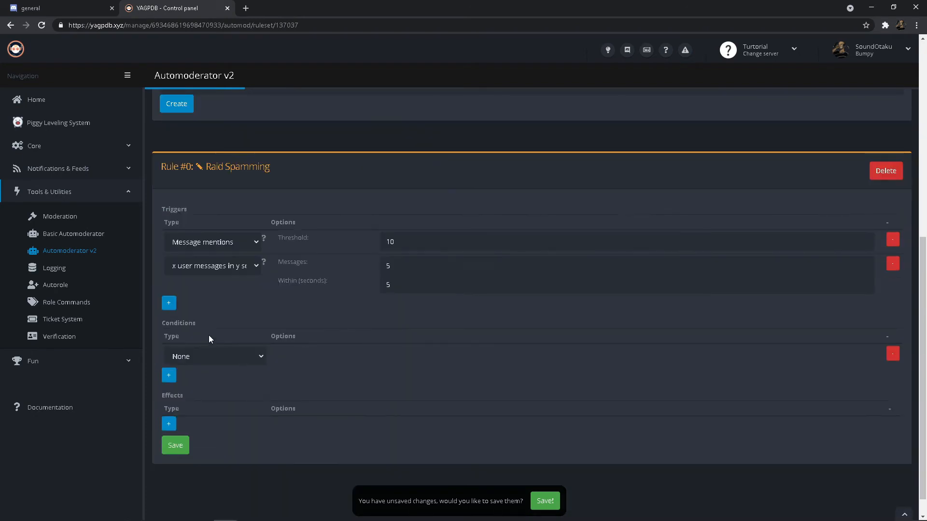
left_click(203, 359)
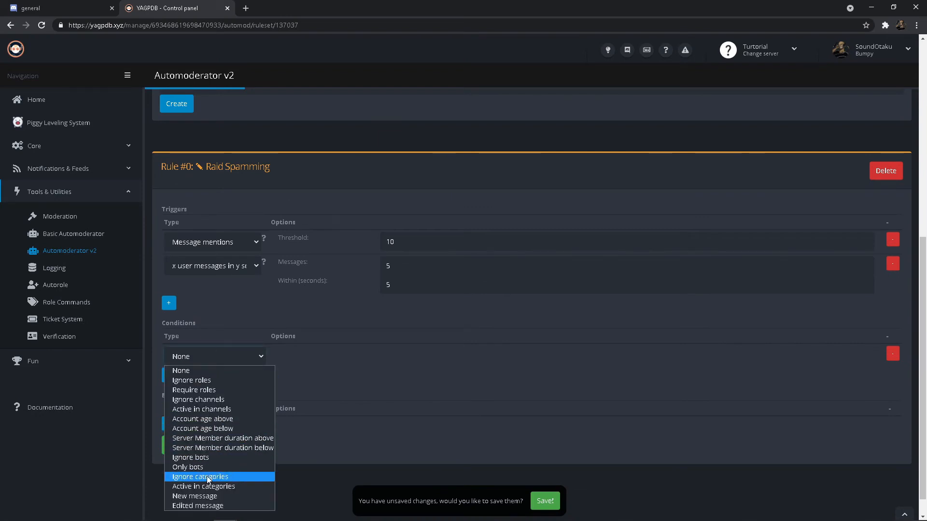
left_click(218, 410)
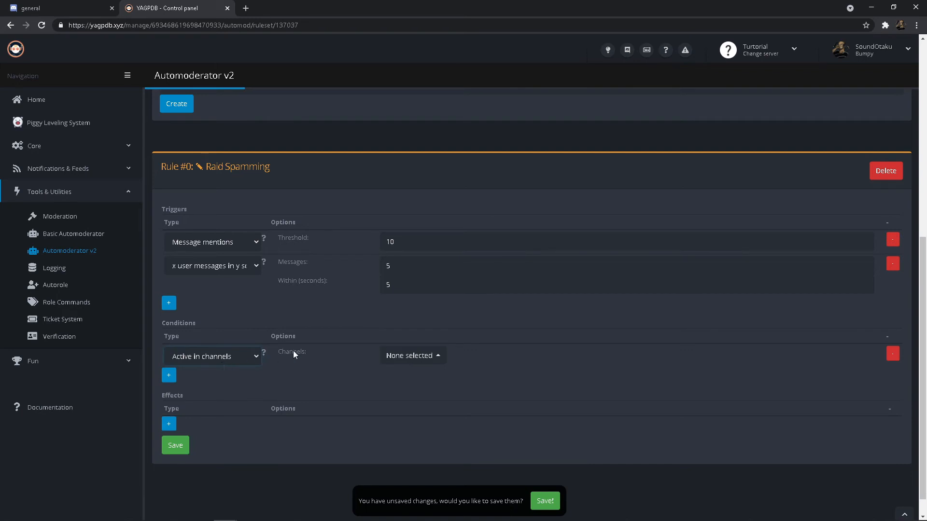
left_click(441, 356)
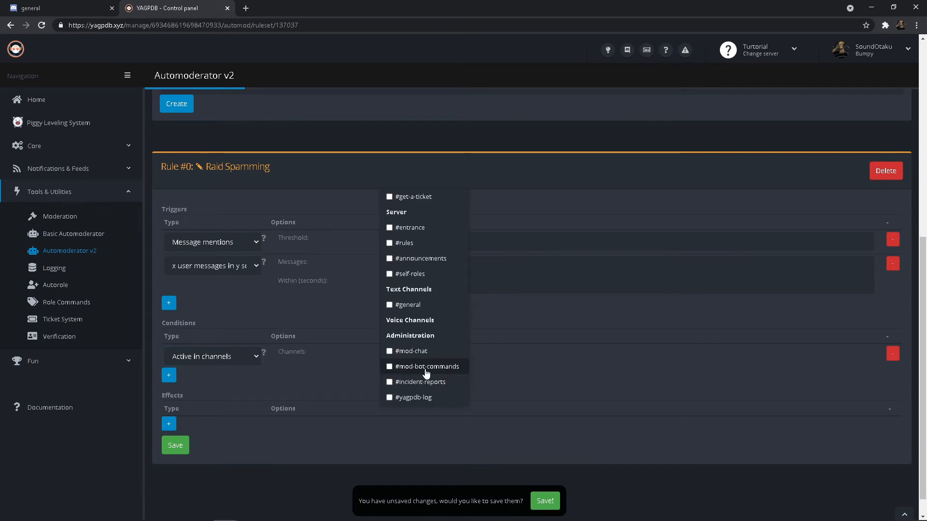
left_click(392, 306)
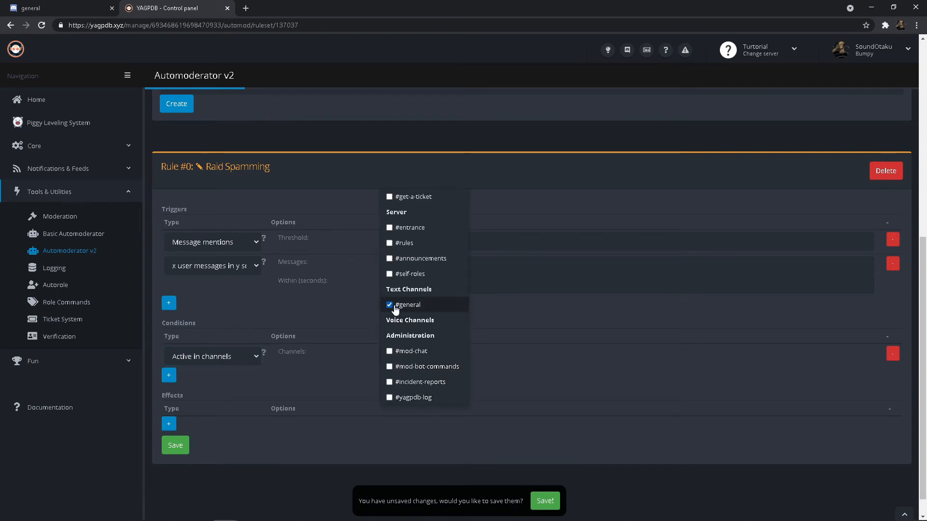
left_click(545, 507)
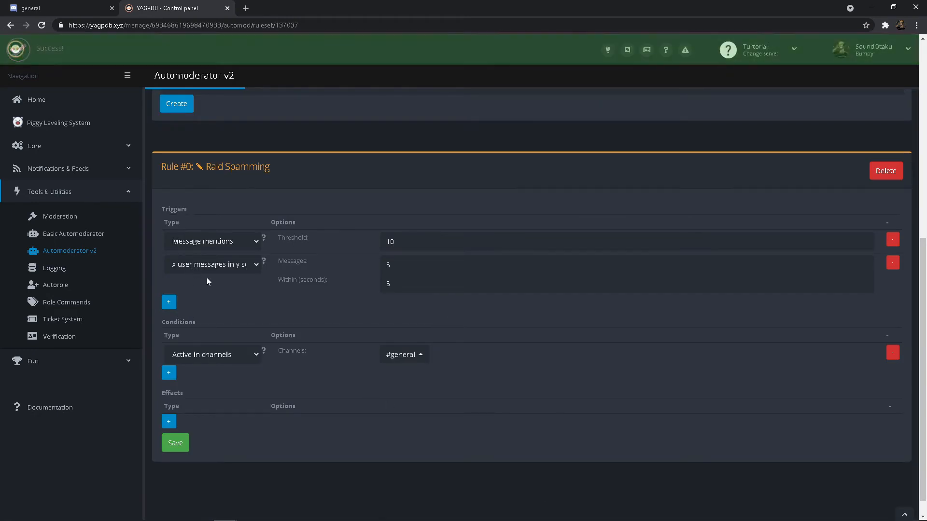
Add an x user attachments in y seconds trigger to the Raid Spamming rule with 10 messages within 60 seconds.
left_click(169, 303)
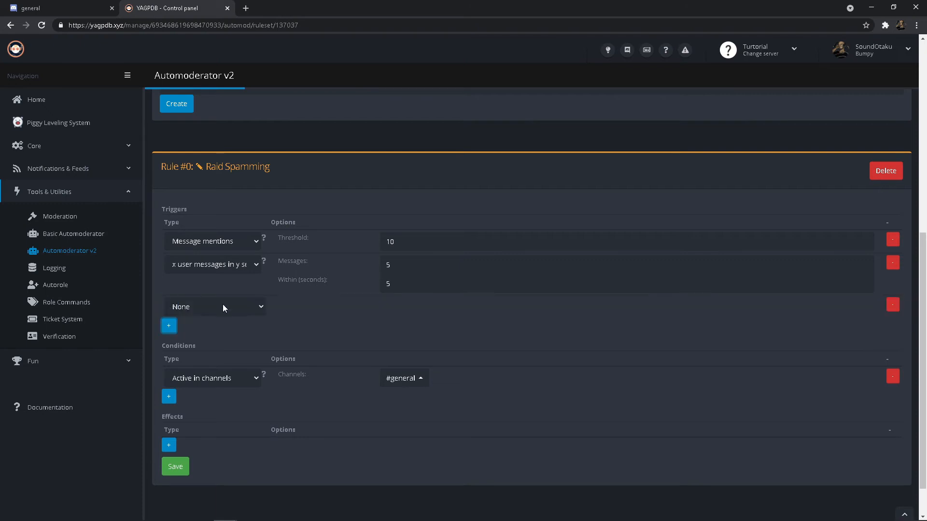
left_click(222, 305)
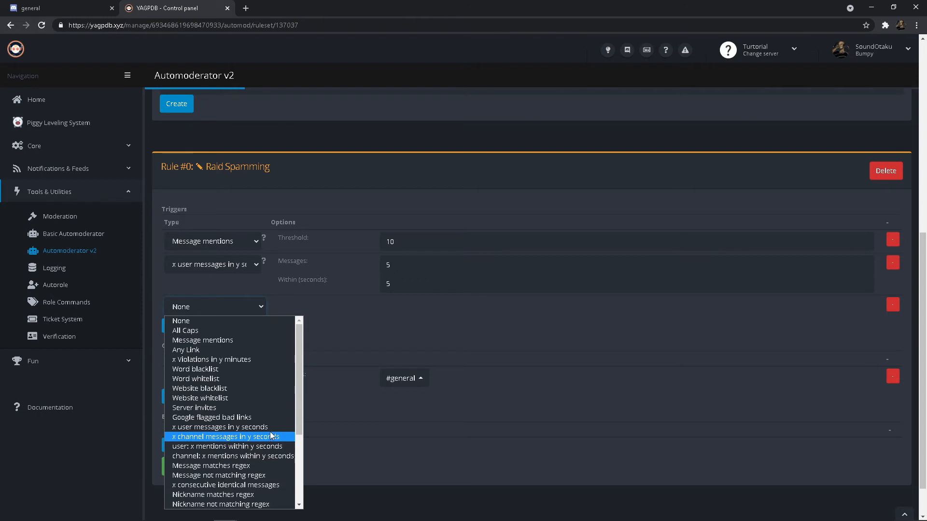
left_click_drag(299, 403, 300, 440)
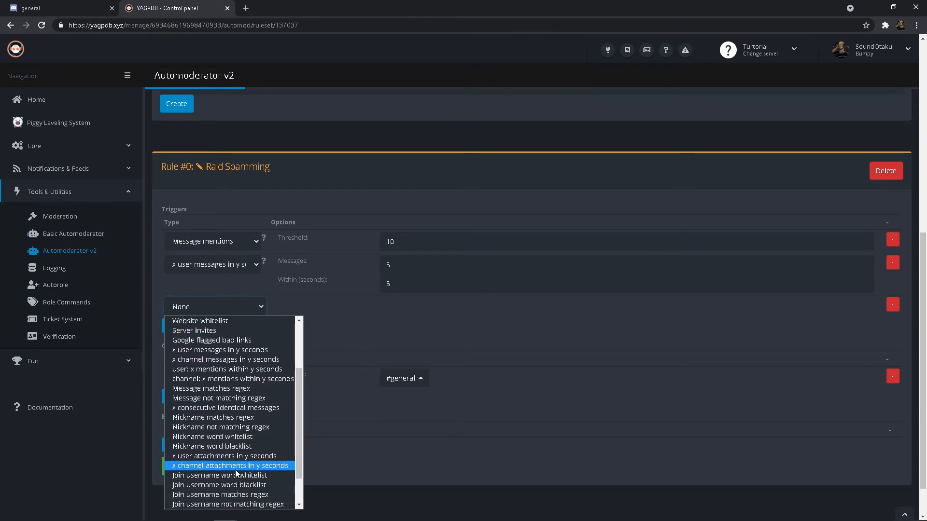
scroll(236, 470, "down", 1)
left_click(227, 418)
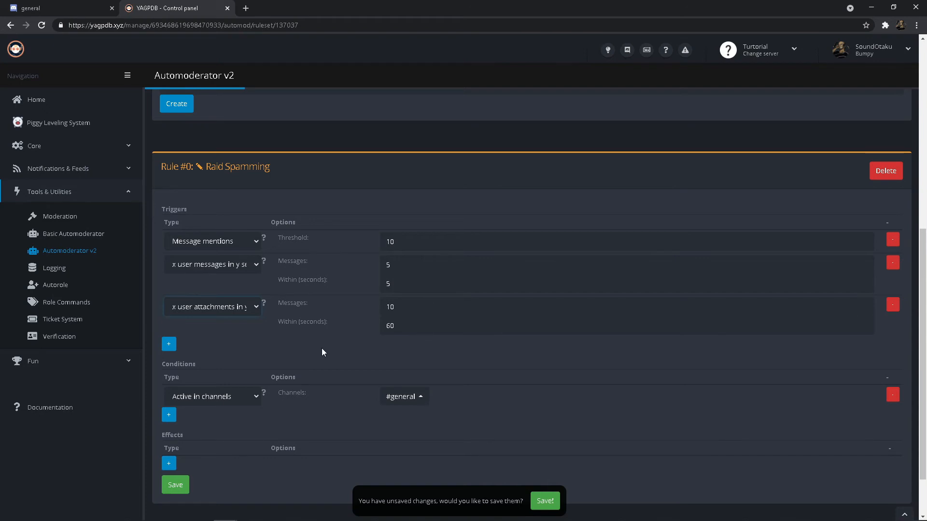
Add an x consecutive identical messages trigger to the Raid Spamming rule with a threshold of 4 within 30 seconds.
left_click(168, 344)
left_click(261, 349)
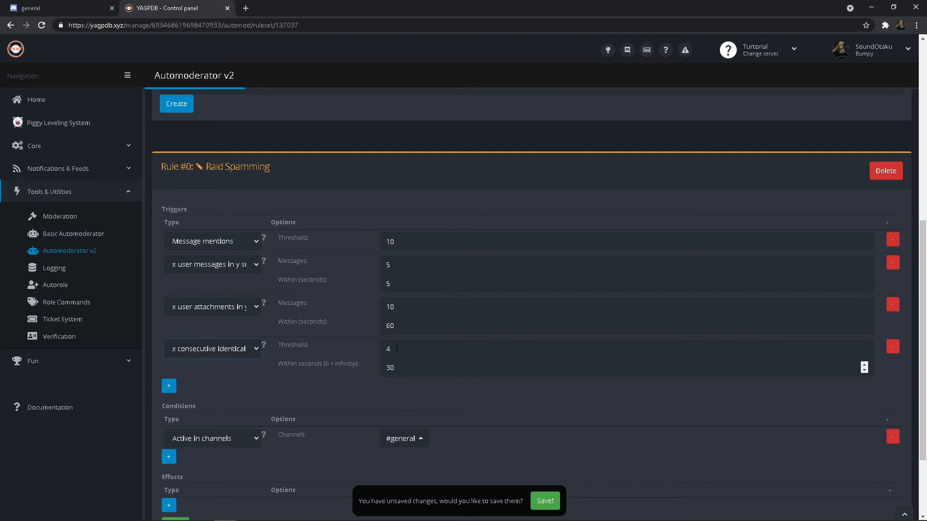
scroll(387, 363, "down", 1)
scroll(363, 373, "up", 1)
scroll(373, 380, "down", 1)
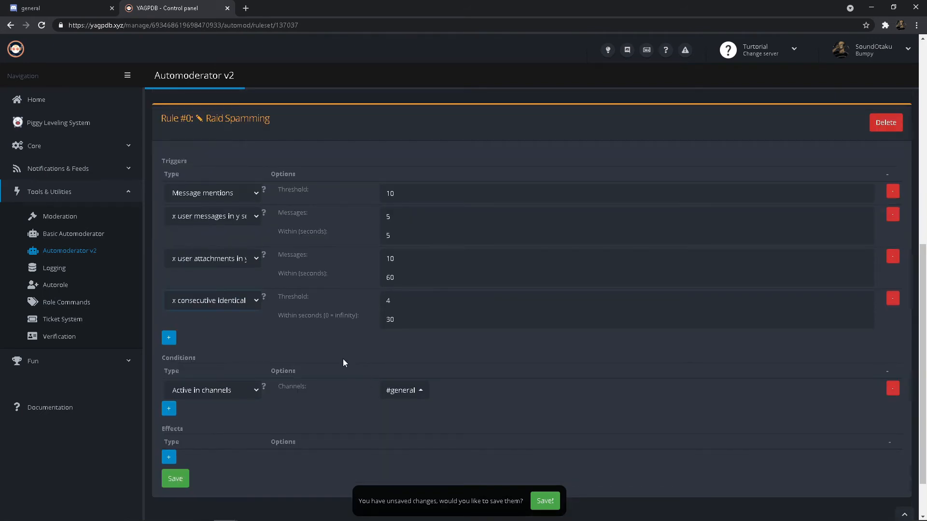
scroll(343, 358, "down", 1)
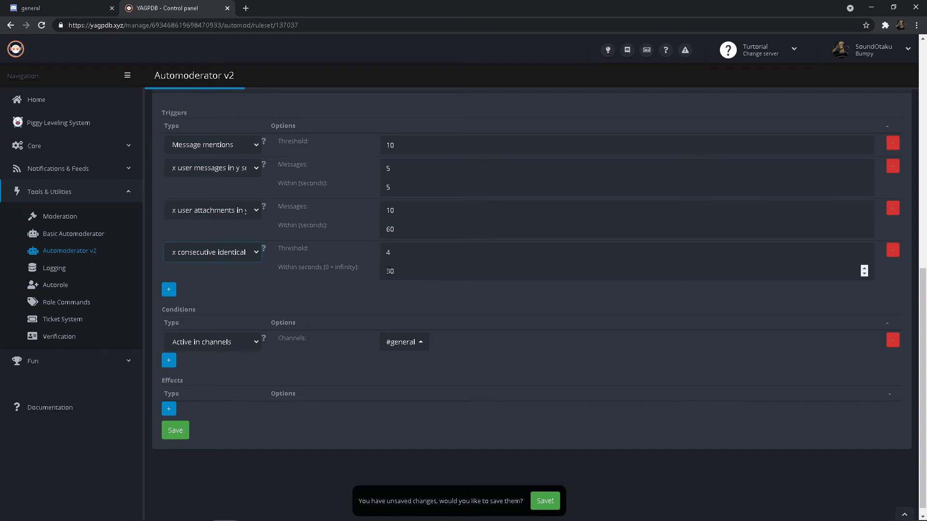
scroll(324, 292, "down", 1)
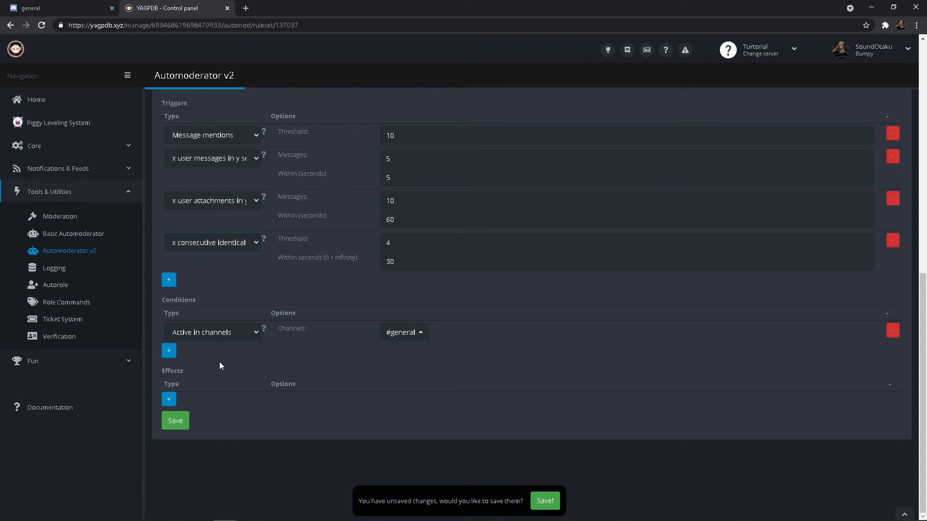
Add a second condition row to the Raid Spamming rule and review the available condition types, leaving it at None.
left_click(168, 351)
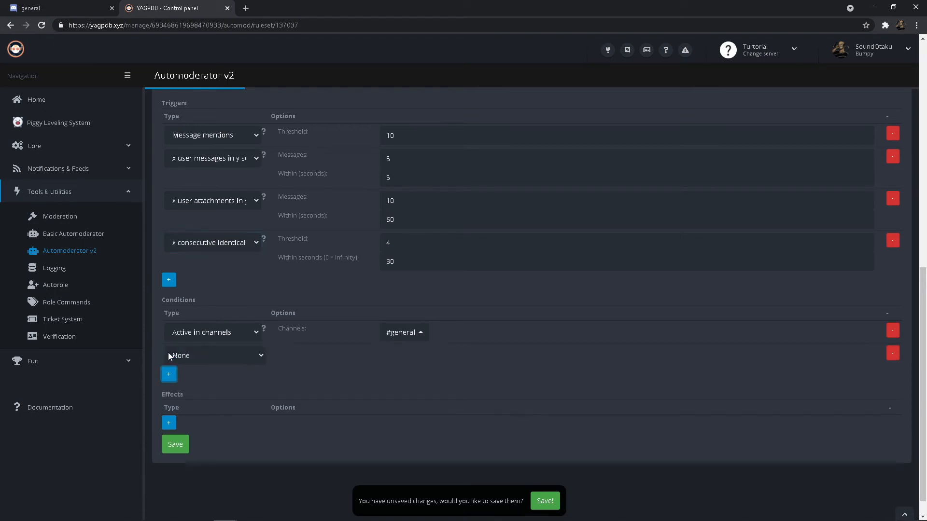
left_click(216, 355)
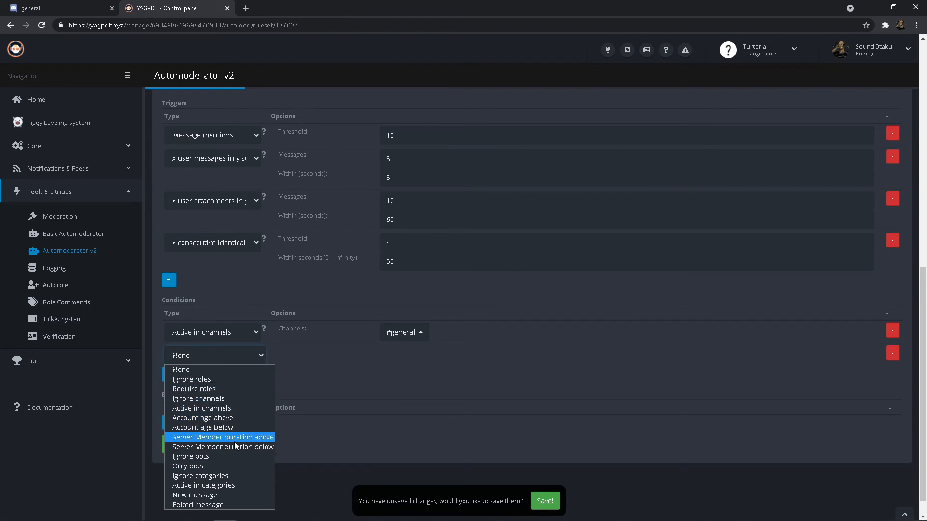
left_click(340, 305)
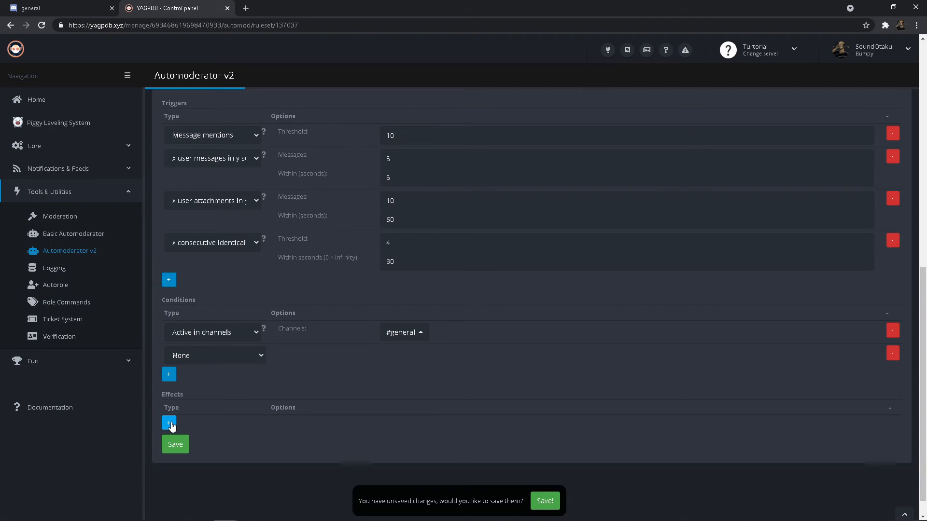
Add a Mute user effect to the Raid Spamming rule with a duration of 0 minutes.
scroll(256, 369, "up", 3)
scroll(258, 370, "down", 1)
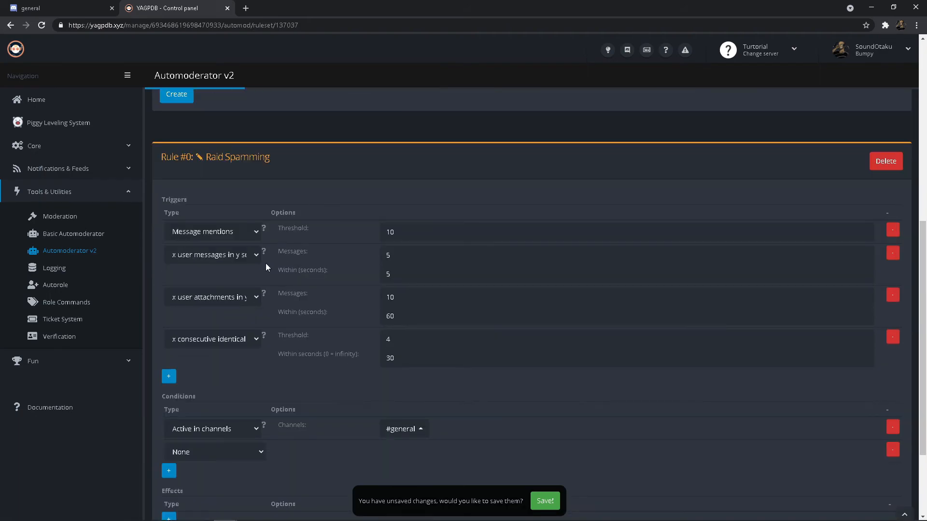
scroll(266, 263, "down", 3)
left_click(169, 400)
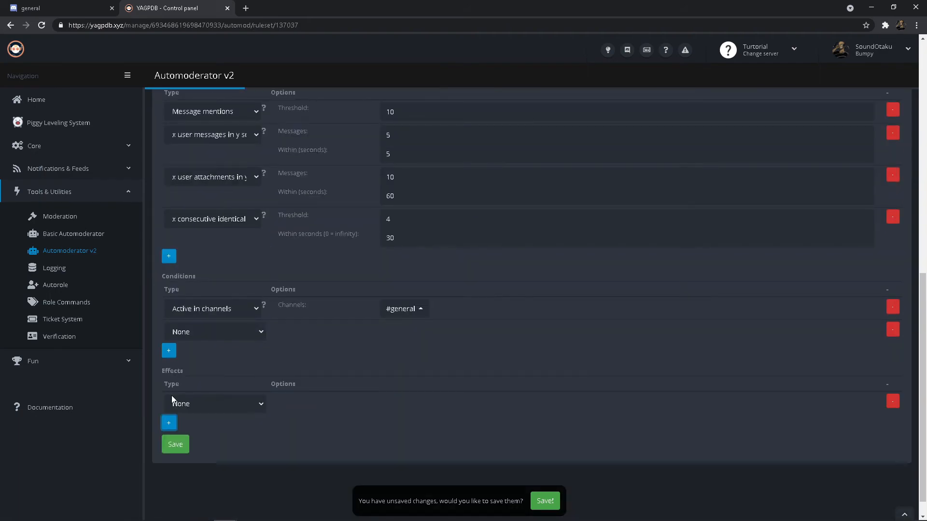
left_click(211, 404)
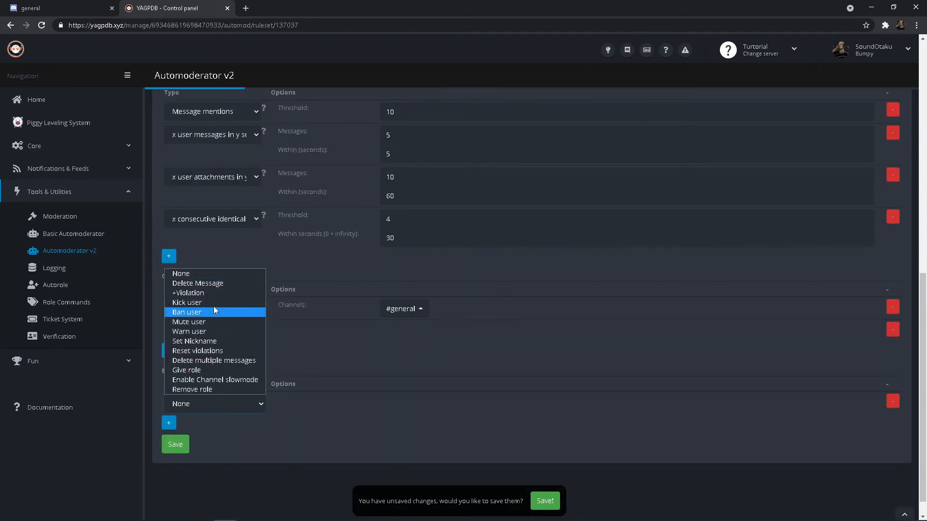
left_click(204, 322)
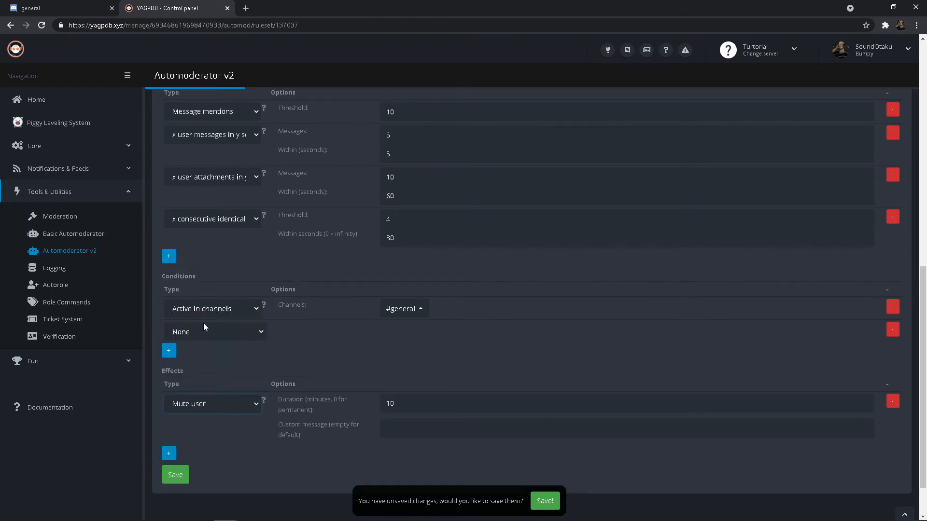
scroll(442, 347, "down", 1)
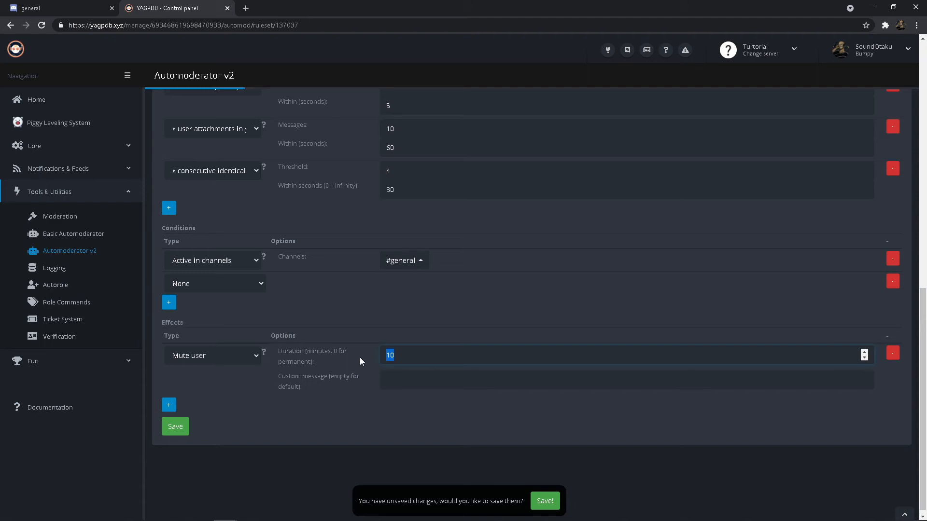
type("0")
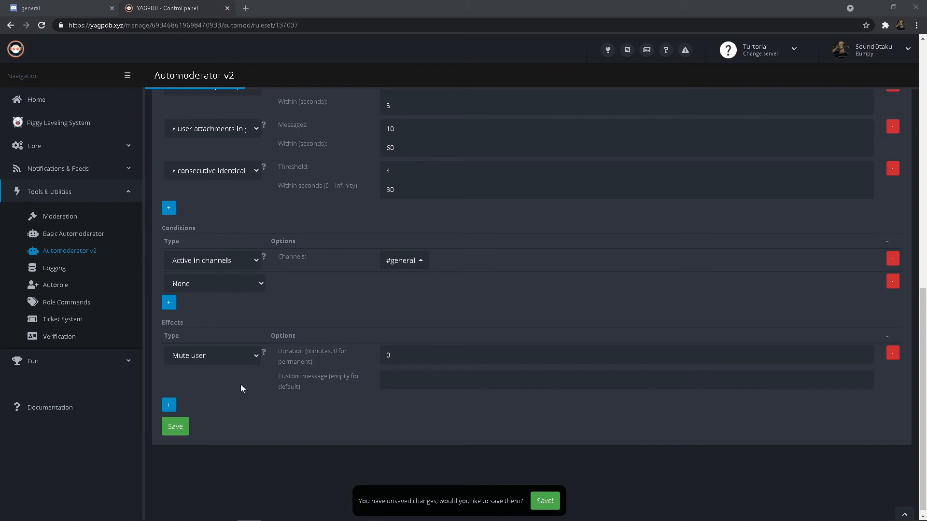
Add a Warn user effect to the Raid Spamming rule.
left_click(170, 406)
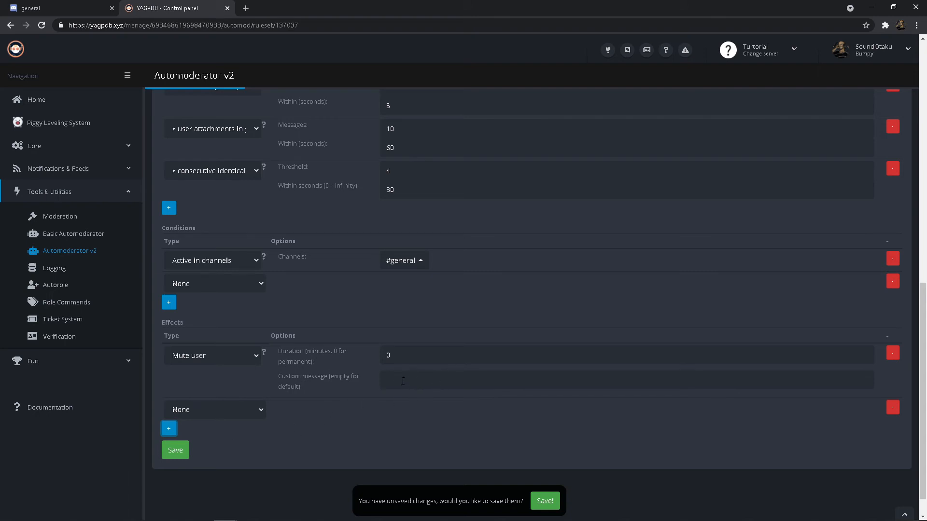
left_click(239, 408)
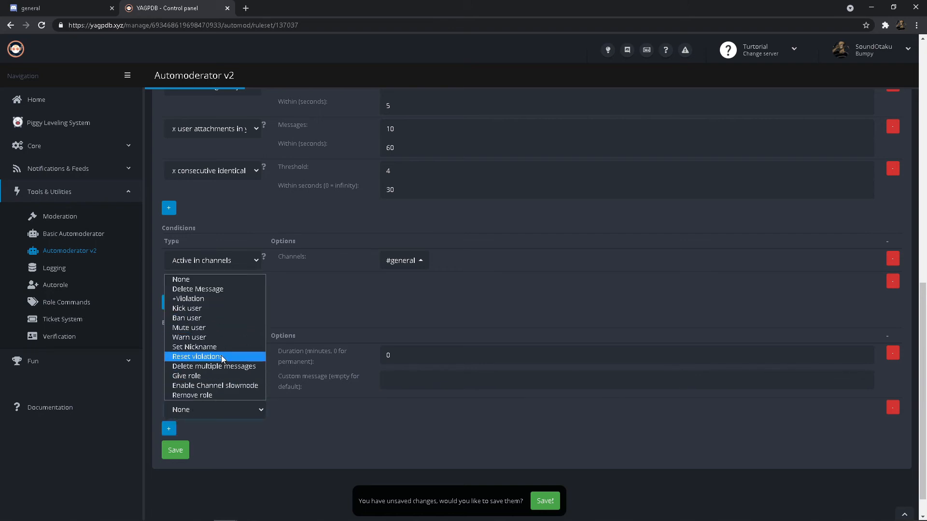
left_click(214, 336)
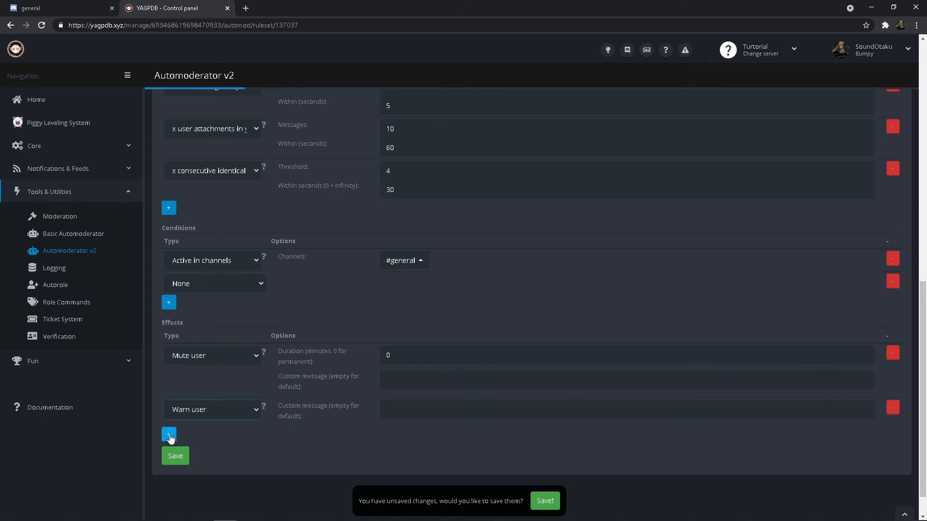
Add a Give role effect to the Raid Spamming rule that assigns the SUSPENSION role.
left_click(169, 436)
left_click(222, 439)
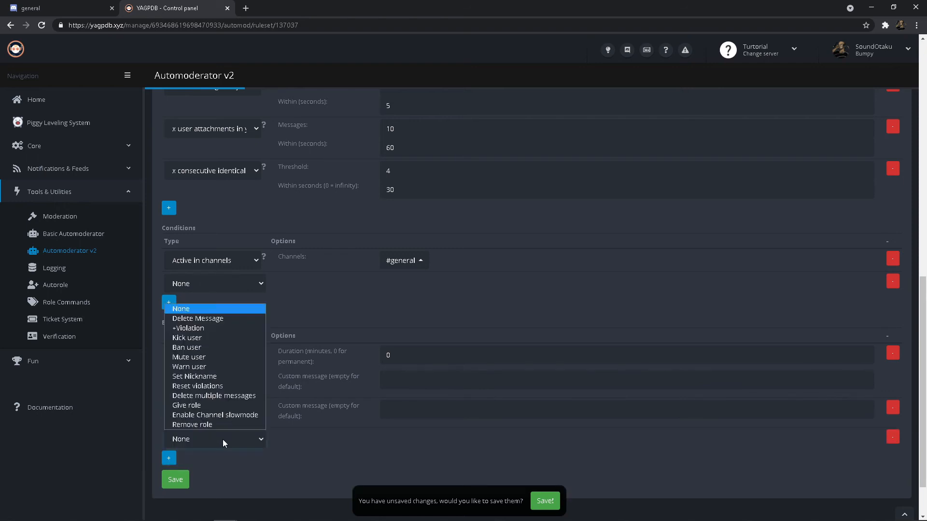
left_click(222, 405)
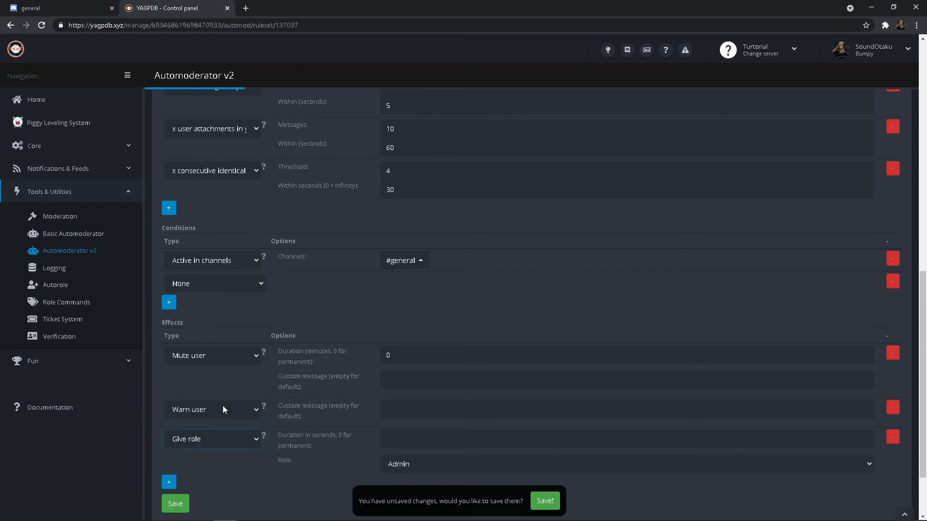
scroll(361, 421, "down", 1)
left_click(581, 391)
left_click(574, 416)
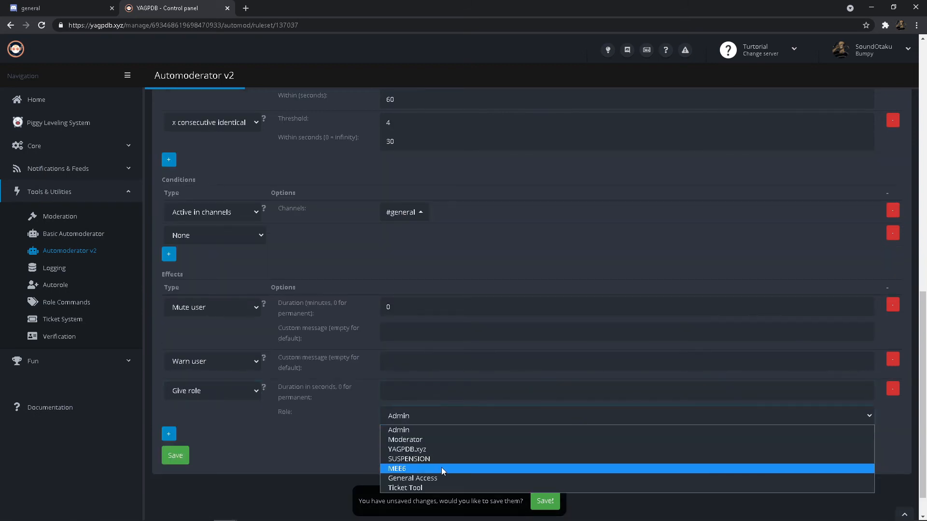
left_click(430, 459)
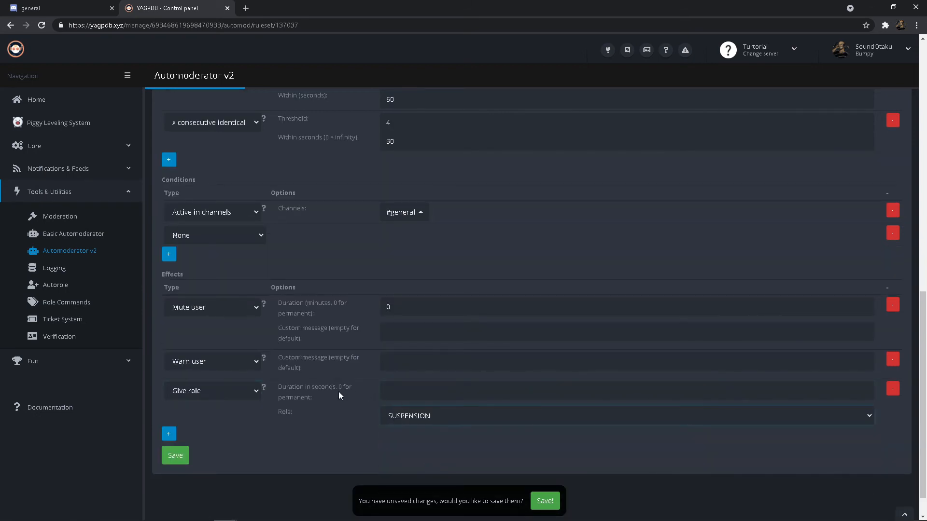
Add a Set Nickname effect to the Raid Spamming rule with the new nickname SUSPENDED.
left_click(172, 436)
left_click(224, 435)
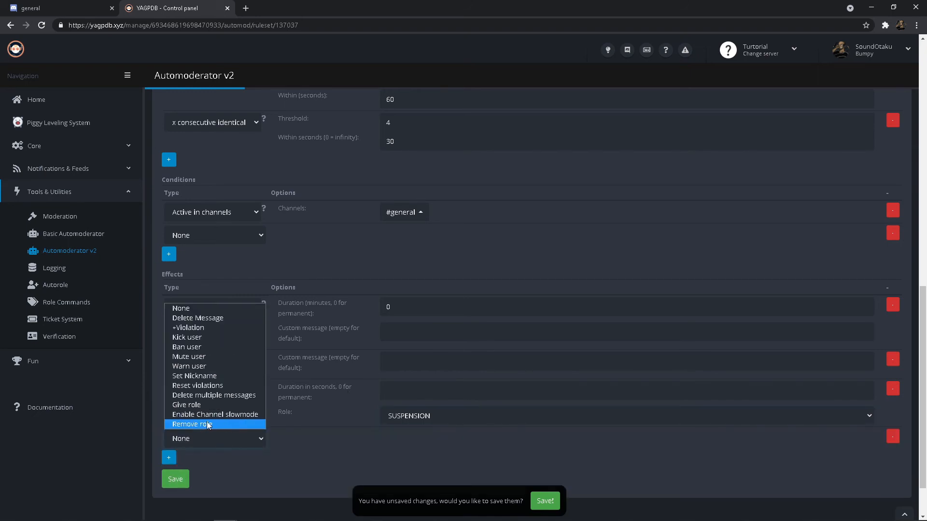
left_click(214, 377)
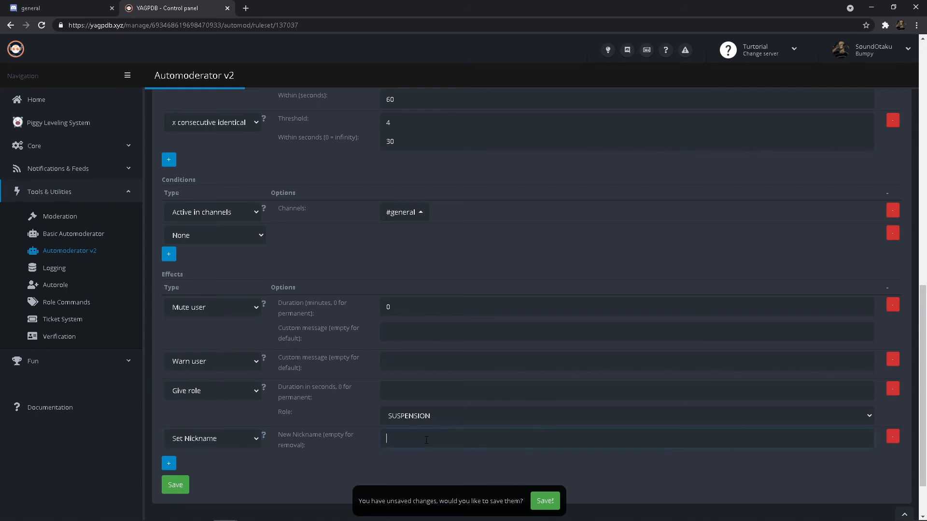
type("SUSPENDED")
Set the Warn user message to "You have been muted due to behavior considered to be concerning. Please open a ticket to speak with the moderation staff.".
left_click(413, 365)
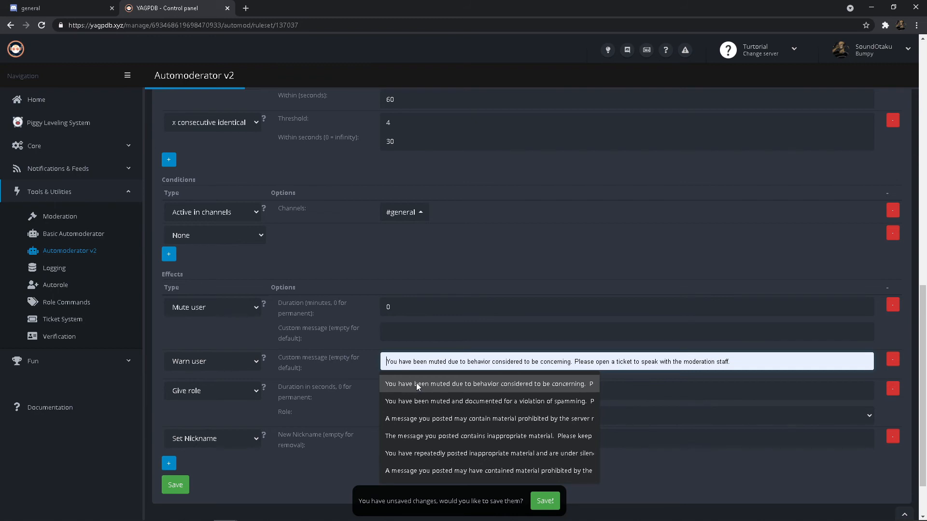
left_click(416, 383)
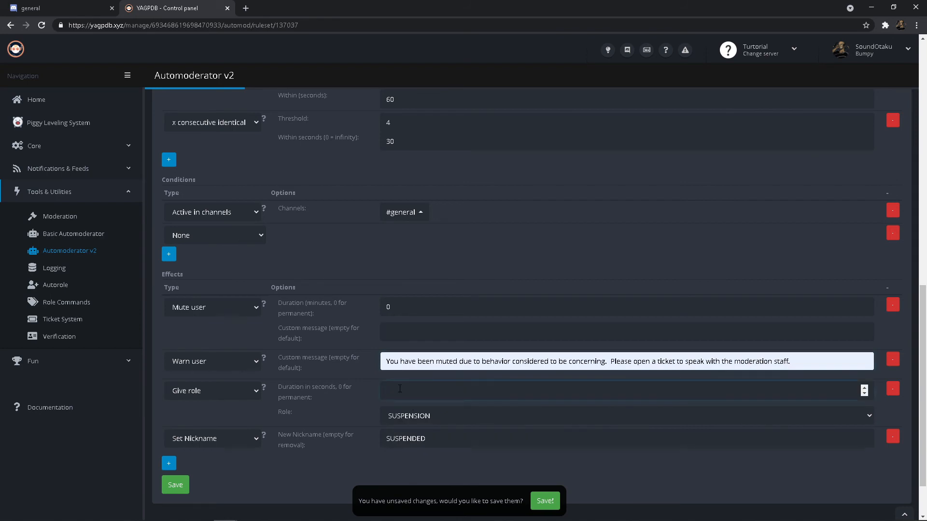
Set the Give role effect's duration to 0 seconds and save the unsaved changes.
left_click(400, 389)
type("0")
left_click(401, 478)
left_click(544, 502)
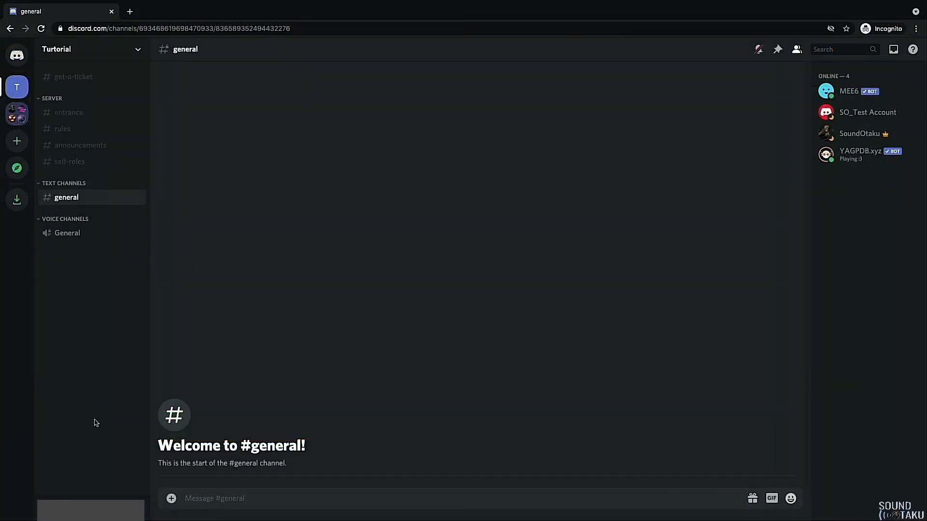
Switch to Discord on the test account and send "test" six times in quick succession in #general.
left_click(279, 499)
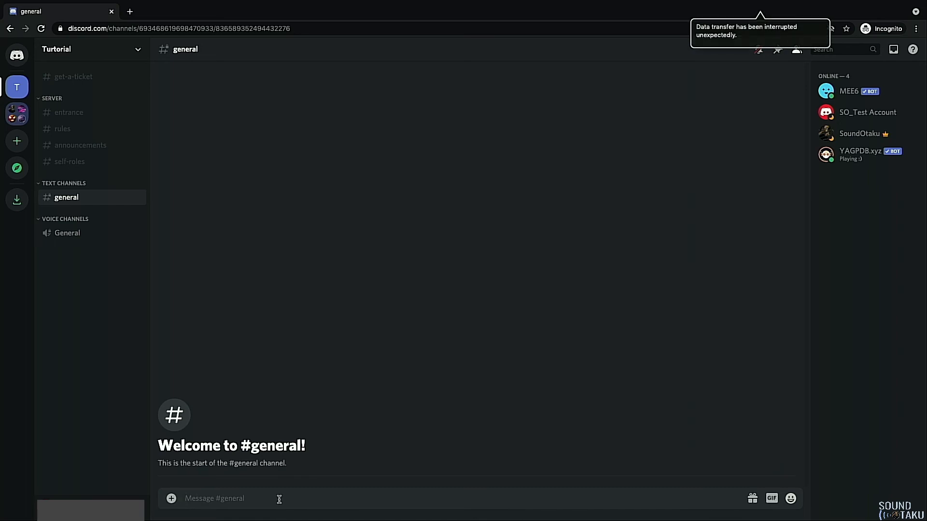
type("test")
key("Return")
type("test")
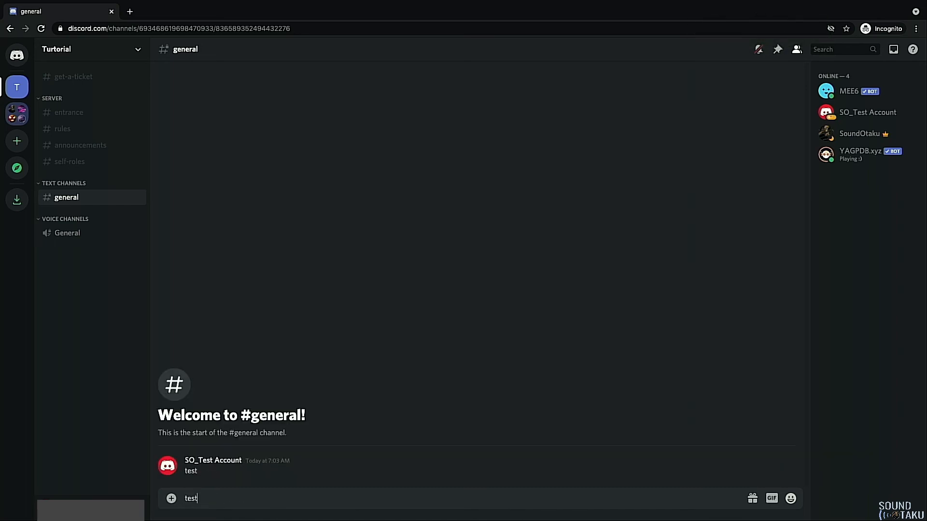
key("Return")
type("test")
key("Return")
type("test")
key("Return")
type("test")
key("Return")
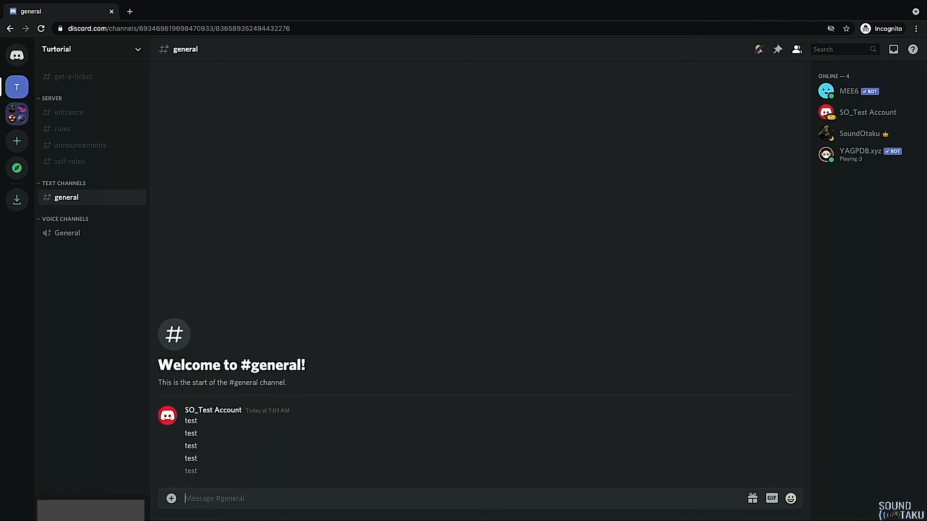
type("test")
key("Return")
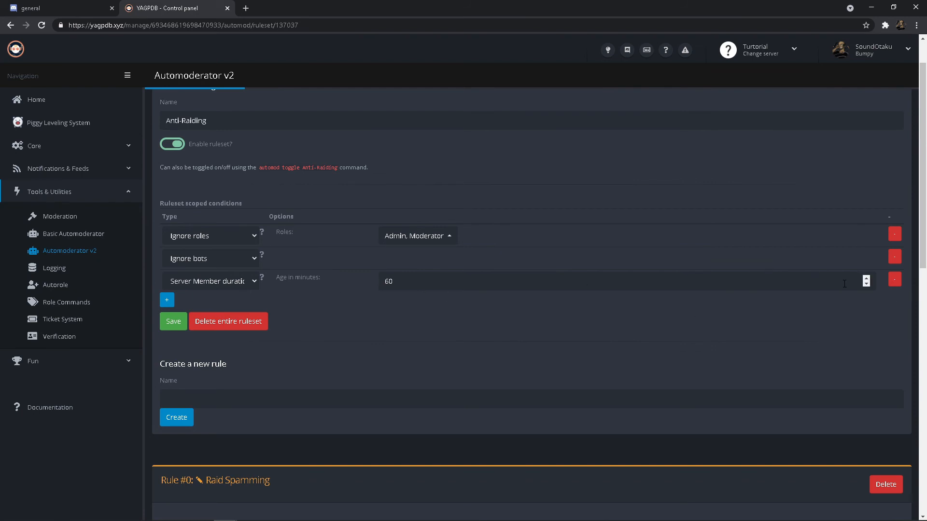
Switch to the YAGPDB control panel, remove the Server Member duration condition from the Anti-Raiding ruleset and save it.
left_click(895, 281)
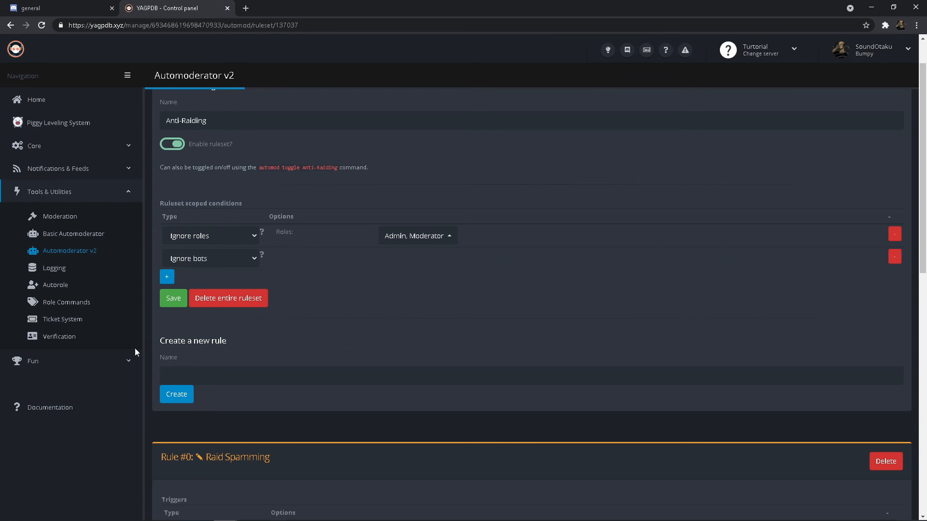
left_click(166, 299)
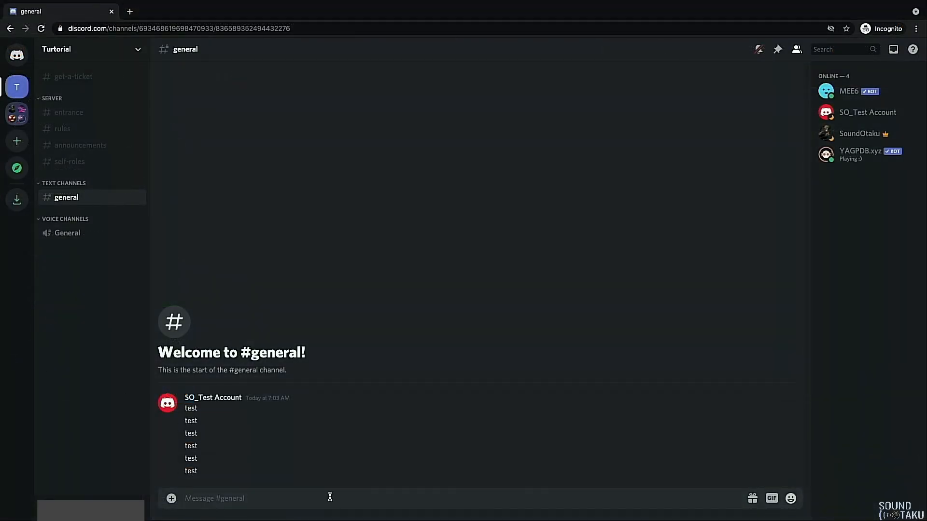
Return to the test account's Discord window and send "test" six more times in #general to trigger the rule.
left_click(330, 497)
type("test")
key("Return")
type("test")
key("Return")
type("test")
key("Return")
type("test")
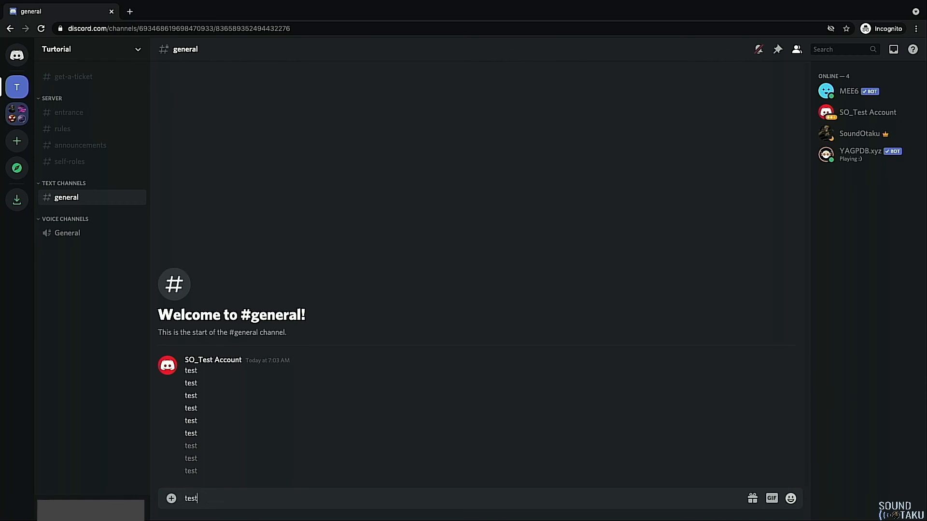
key("Return")
type("test")
key("Return")
type("test")
key("Return")
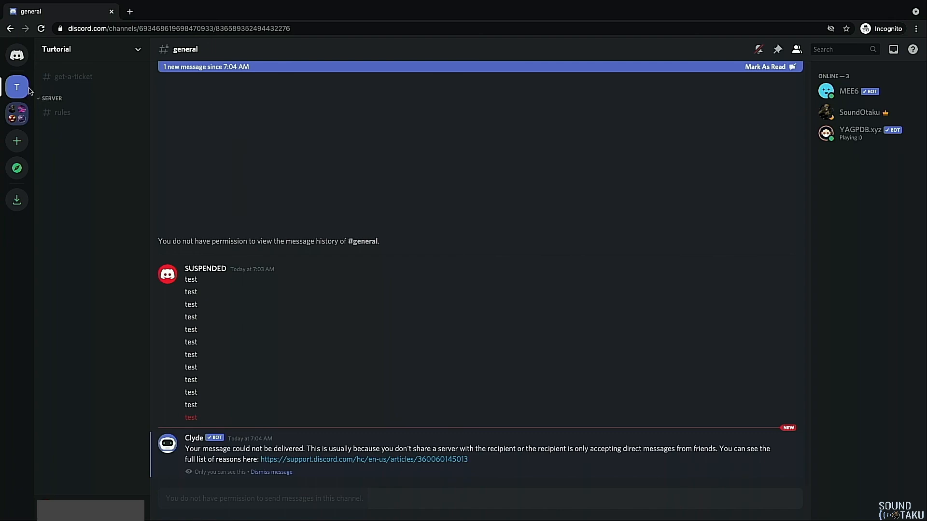
Check what the test account can view in the get-a-ticket and rules channels.
left_click(76, 77)
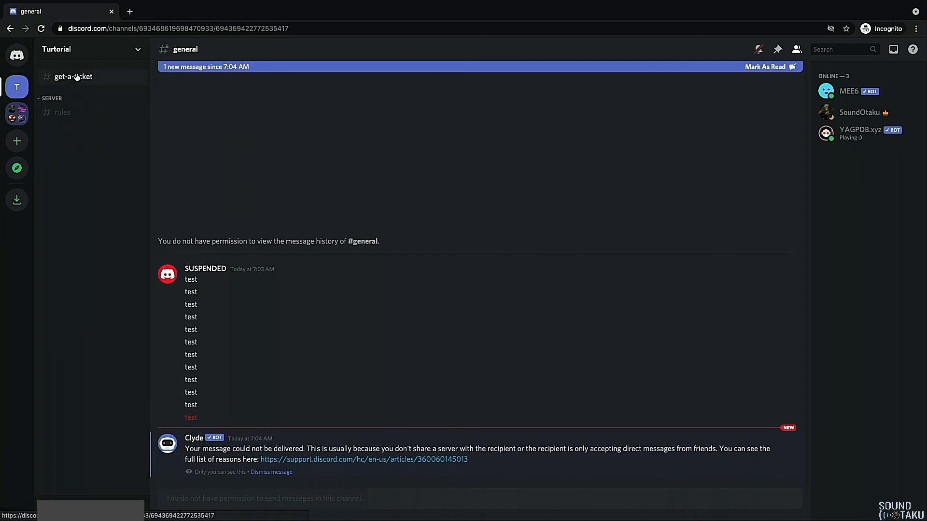
left_click(64, 113)
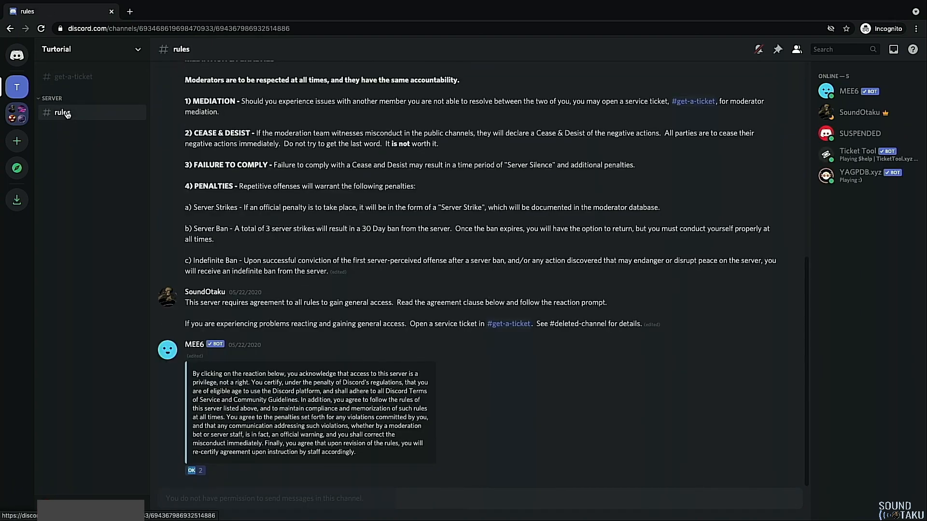
left_click(71, 78)
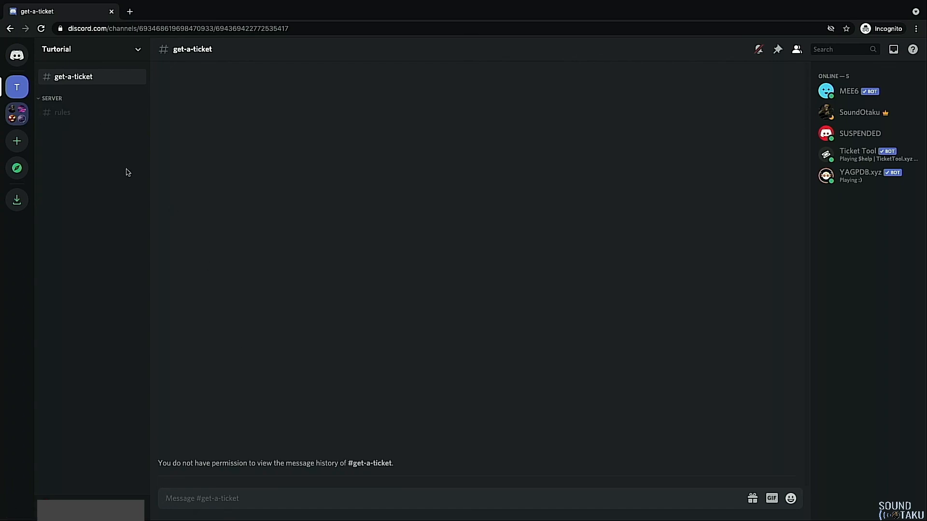
left_click(67, 110)
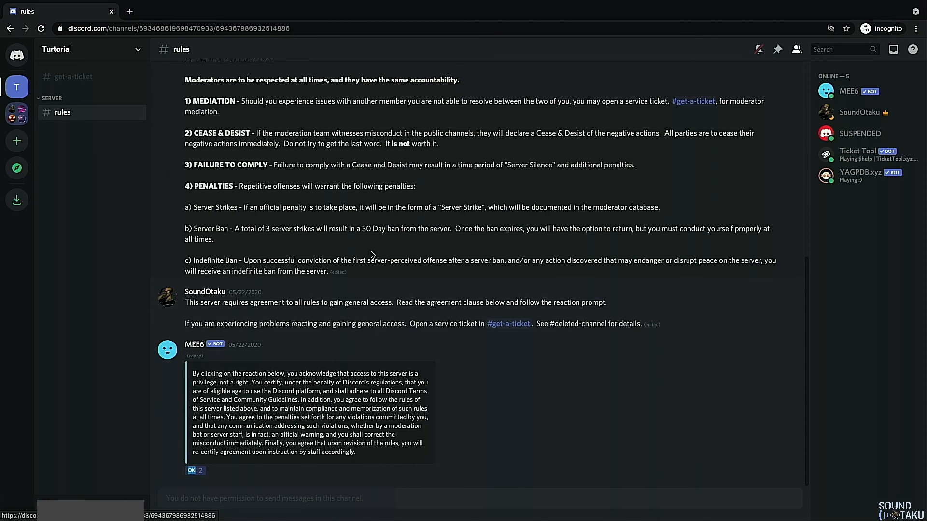
left_click(89, 78)
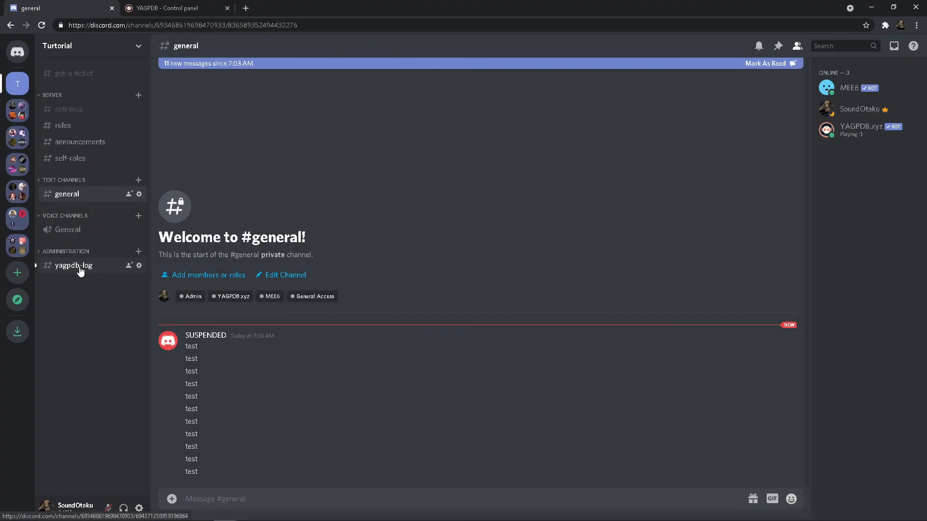
Switch to the server owner's Discord window and examine the automoderator entries in the yagpdb-log channel.
left_click(79, 269)
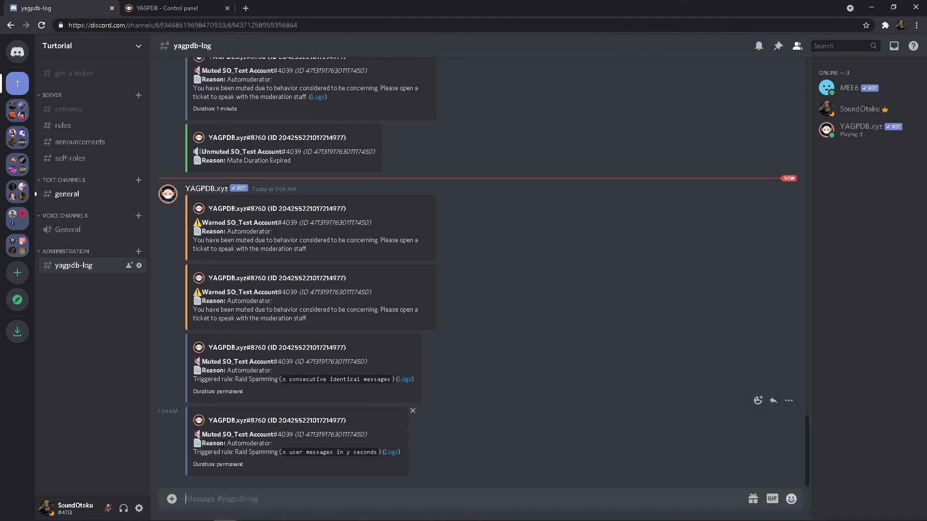
Check the test messages in #general, expand the Administration category and copy the muted test account's user ID from the latest yagpdb-log entry.
left_click(68, 194)
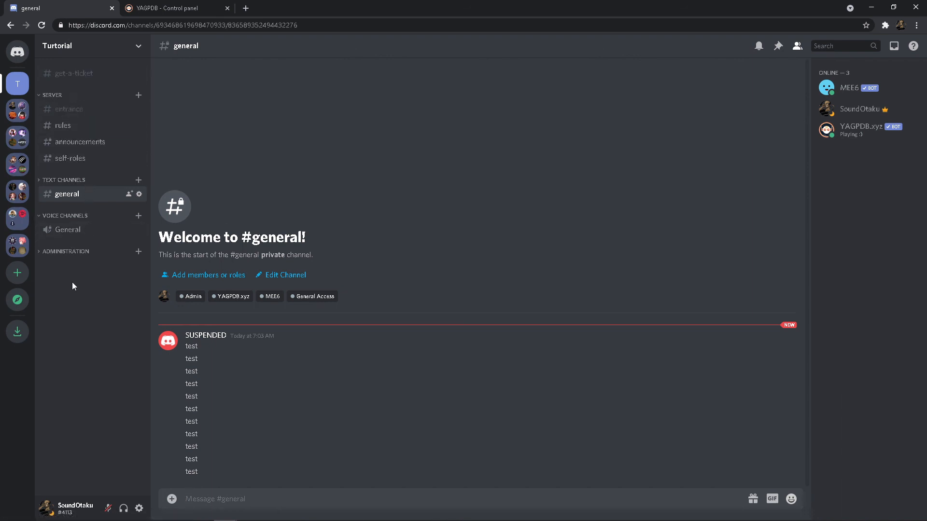
left_click(76, 253)
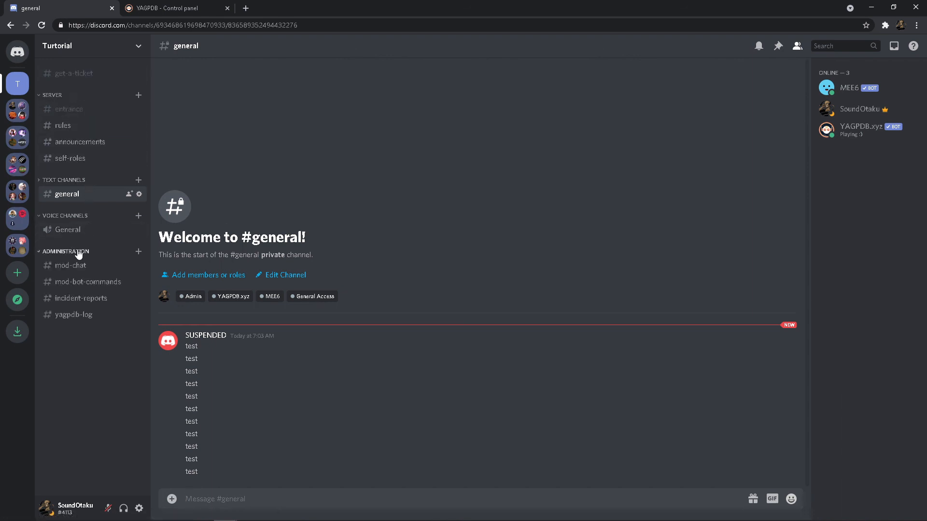
left_click(76, 314)
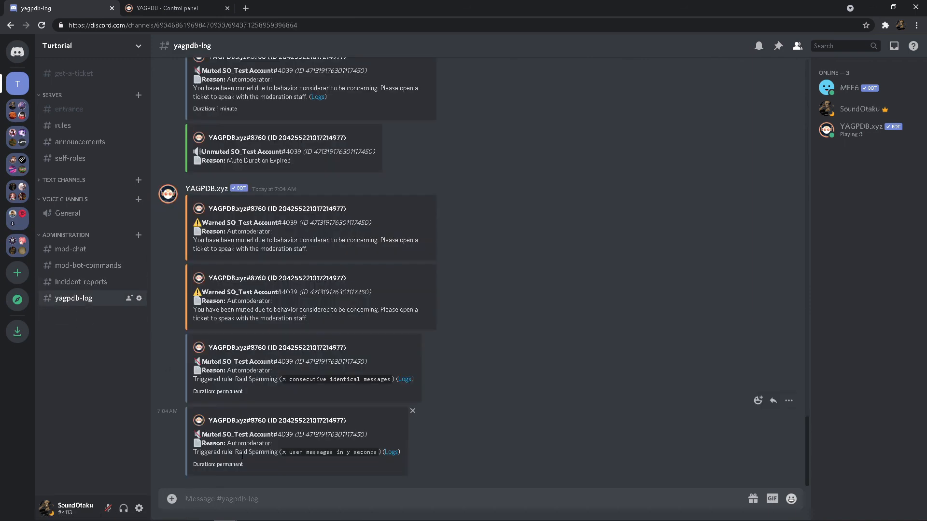
left_click_drag(365, 435, 307, 436)
key("ctrl+c")
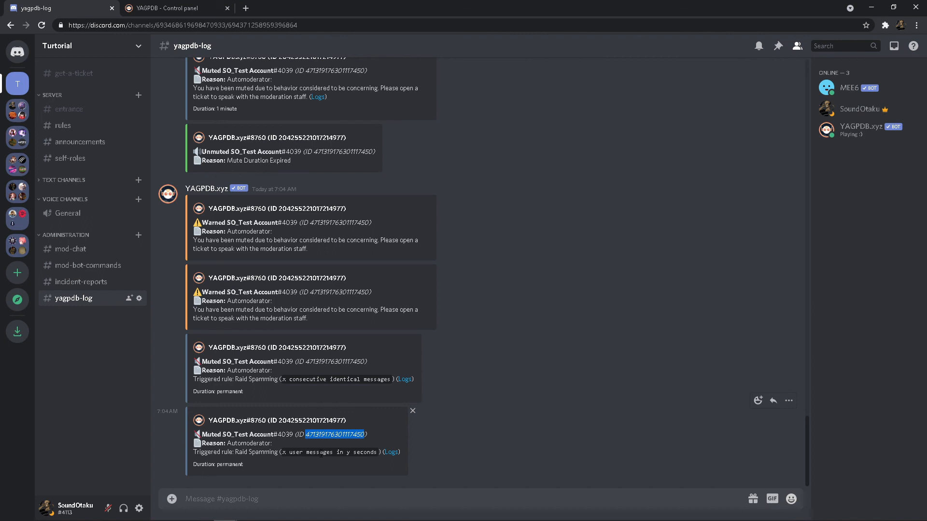
Send the -unmute command in mod-bot-commands with the copied user ID and the reason "test complete".
left_click(78, 267)
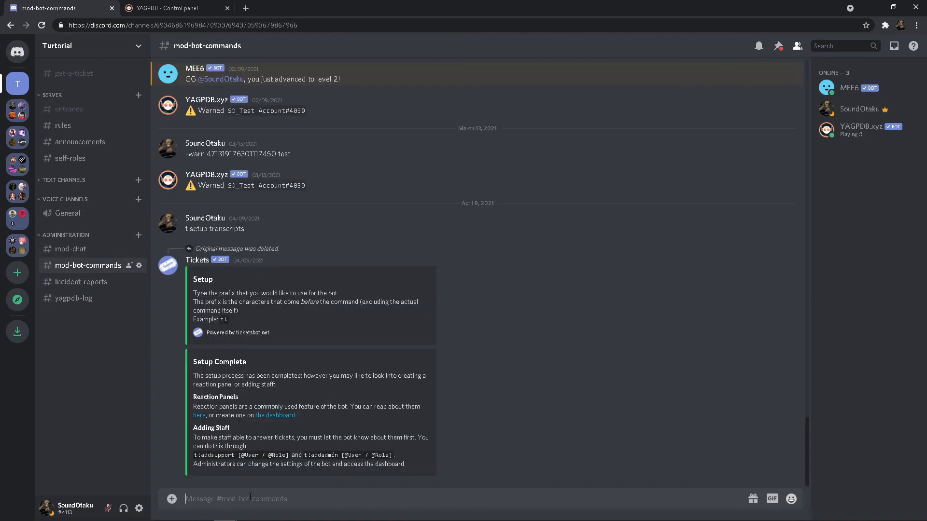
type("=")
key("BackSpace")
type("-unmute")
key("ctrl+v")
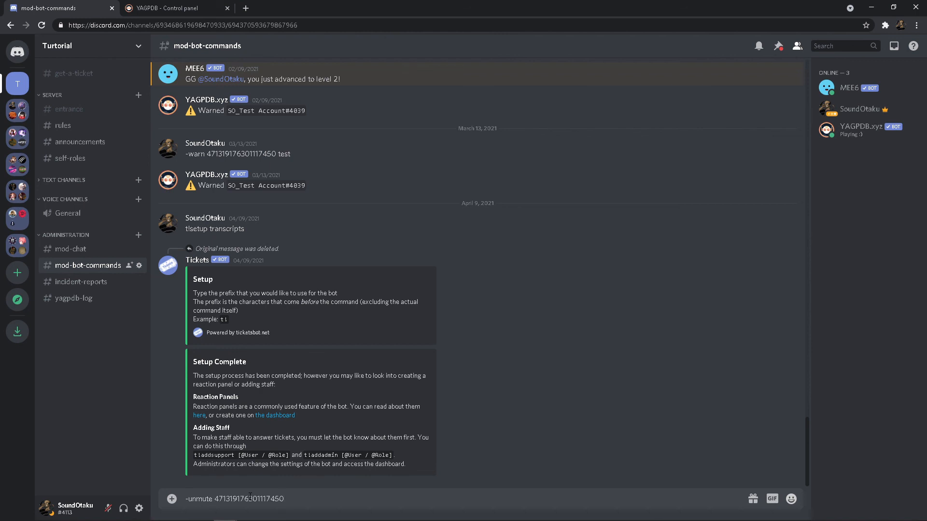
type("test complete")
key("Return")
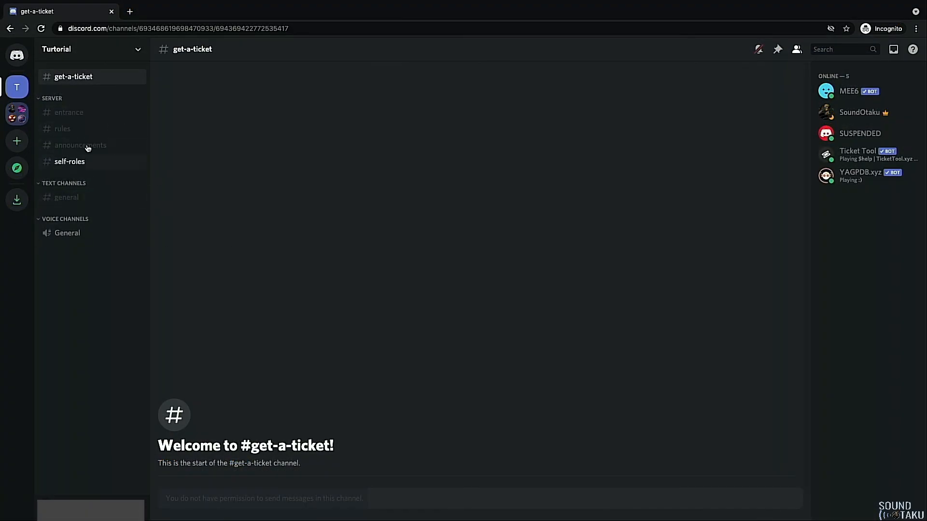
Switch to the test account's Discord window and send "talking" in #general.
left_click(68, 198)
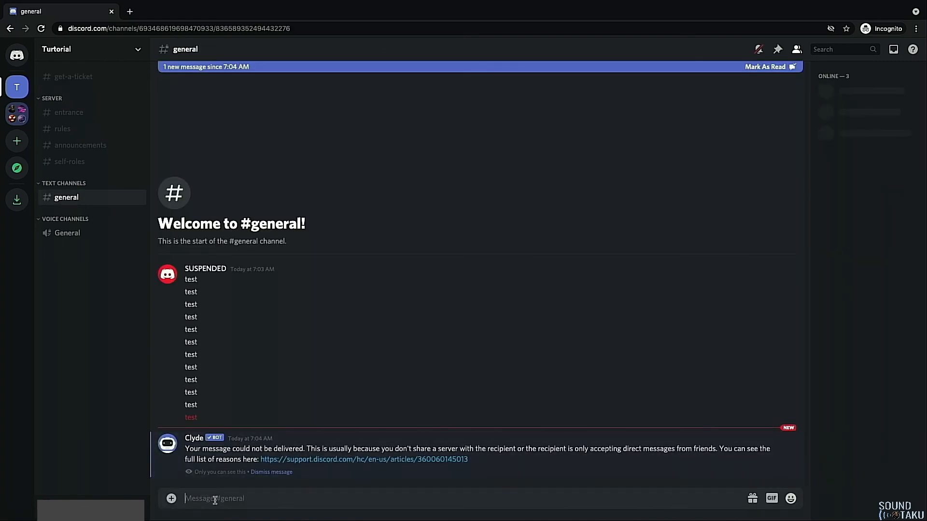
type("talking")
key("Return")
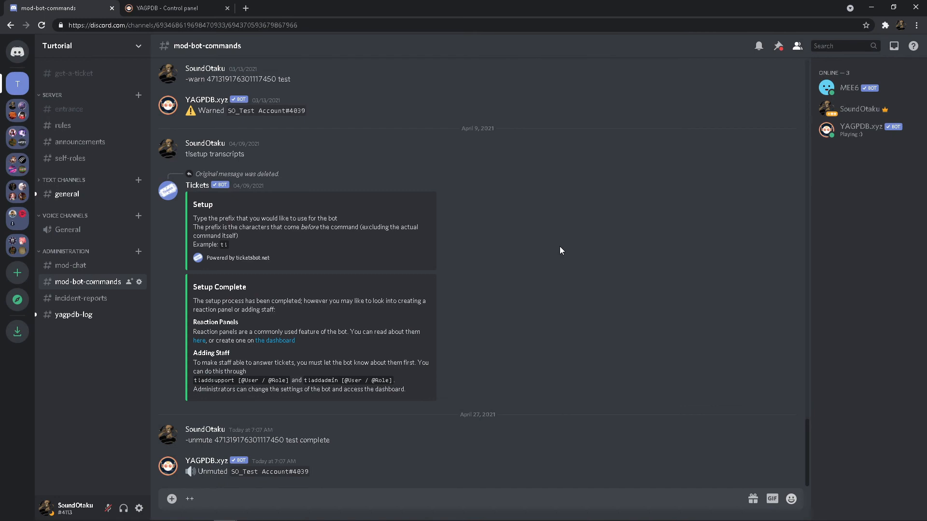
Return to the server owner's Discord window, clear the stray characters from the message draft and mark the general and yagpdb-log channels as read.
key("BackSpace")
key("BackSpace")
right_click(74, 193)
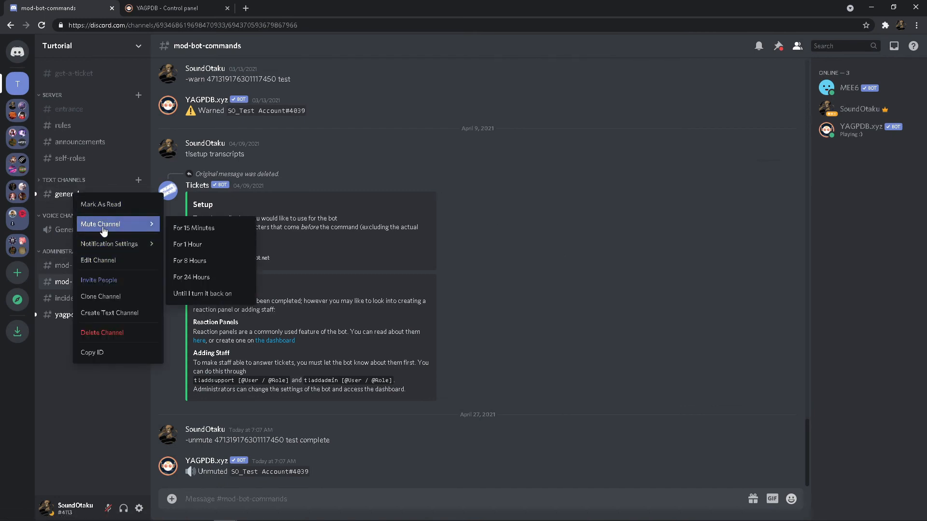
key("Escape")
right_click(84, 299)
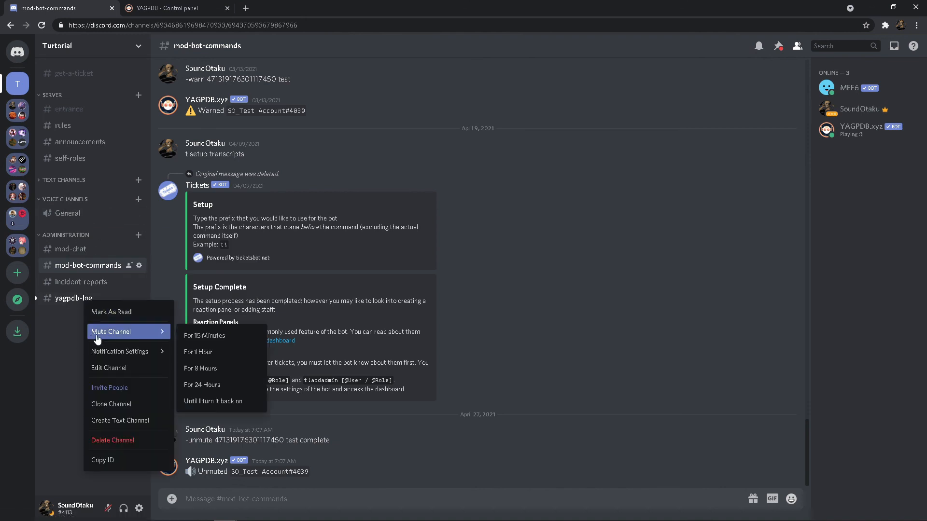
left_click(99, 312)
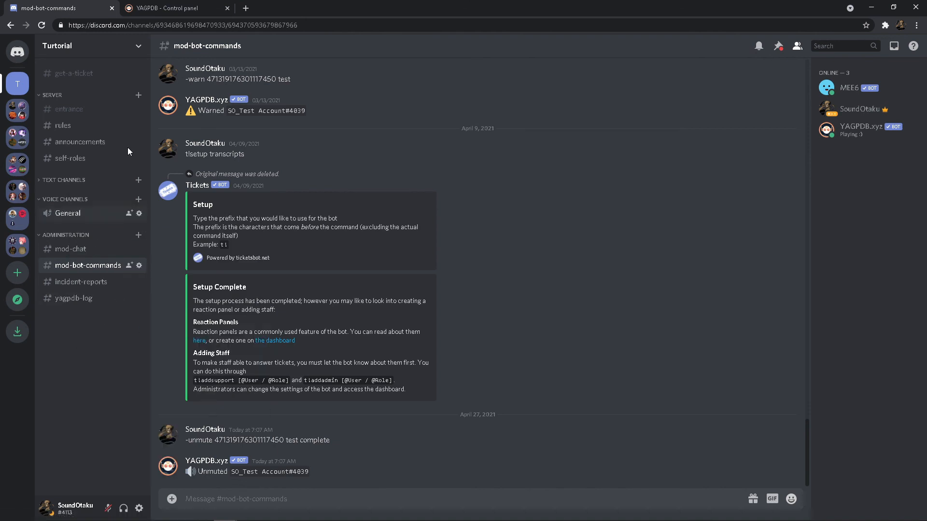
Switch to the YAGPDB control panel, remove the Set Nickname effect from the Raid Spamming rule and save it.
left_click(174, 8)
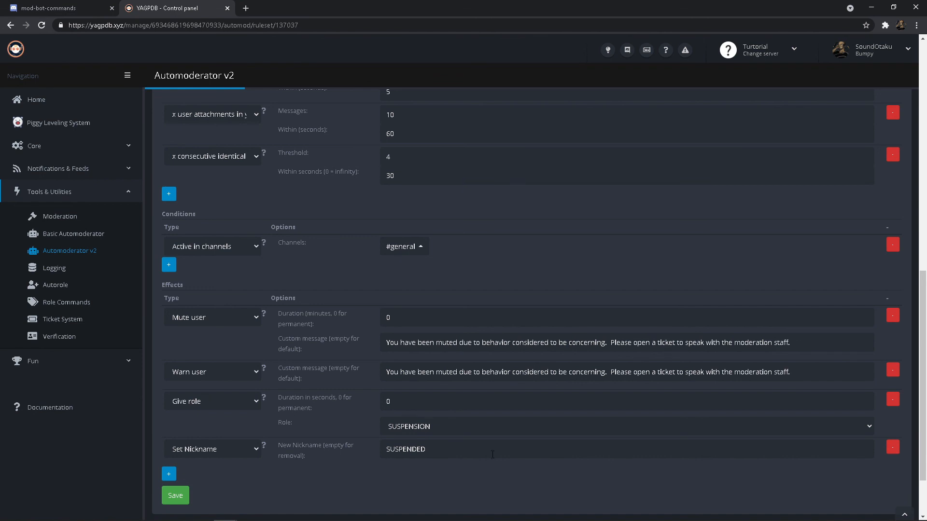
left_click(891, 448)
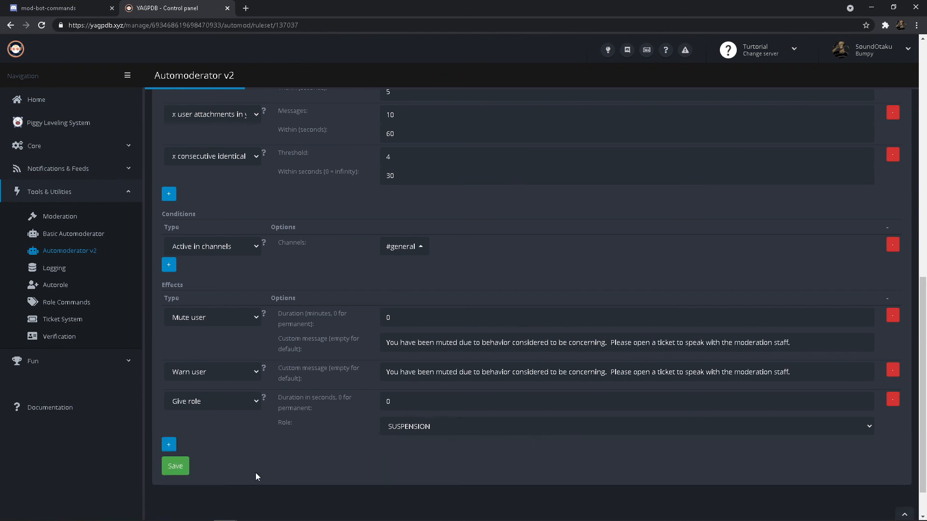
left_click(176, 466)
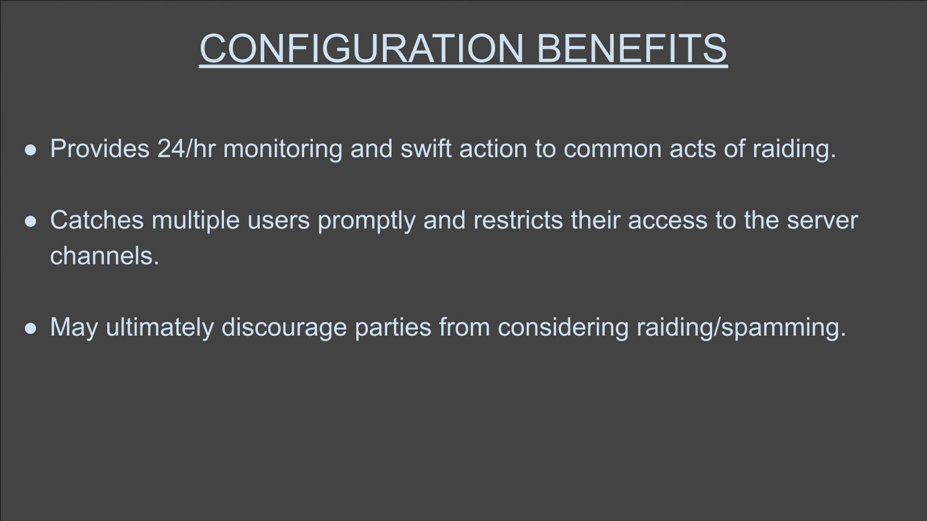
key("Right")
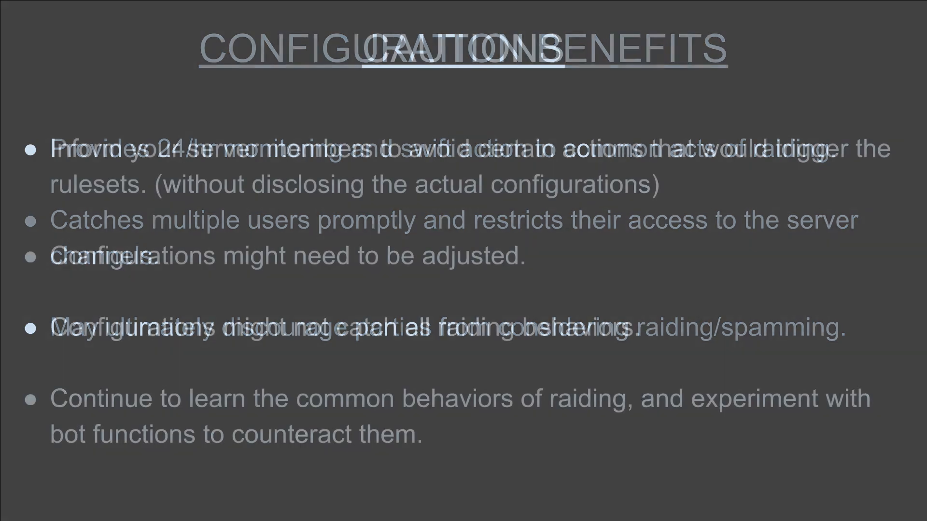